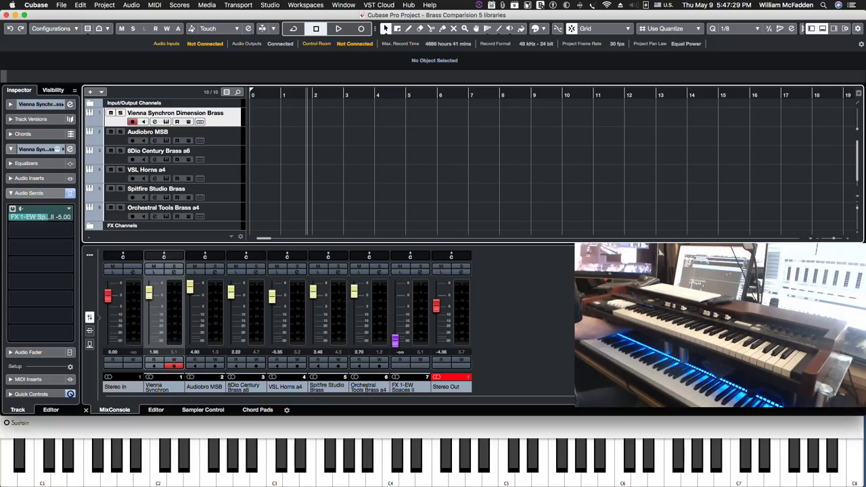
Collapse the Audio Sends section in the track Inspector.
{"action": "left_click", "coordinate": [40, 195]}
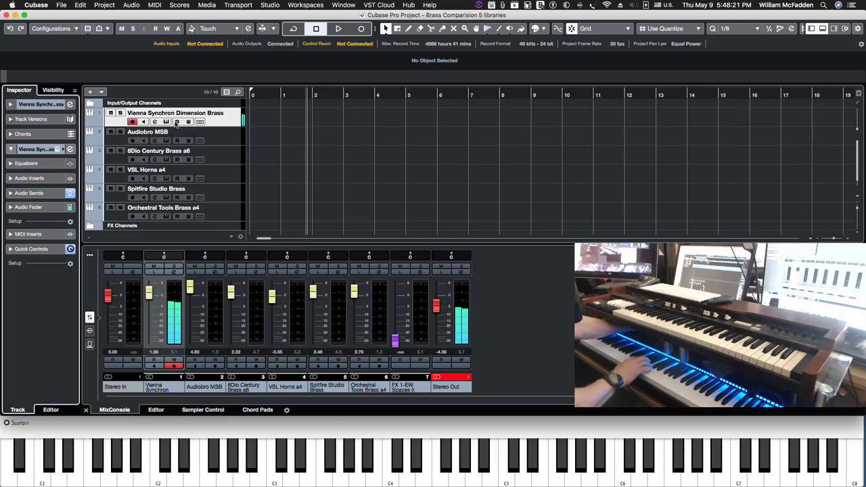
Audition the Vienna Synchron Dimension Brass horns in the Synchron Player, then close its window.
{"action": "left_click", "coordinate": [165, 121]}
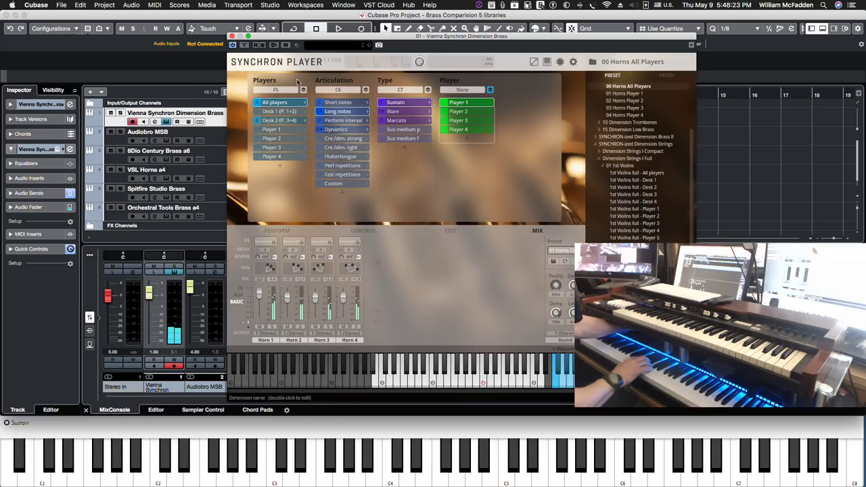
{"action": "left_click_drag", "start_coordinate": [296, 38], "coordinate": [86, 26]}
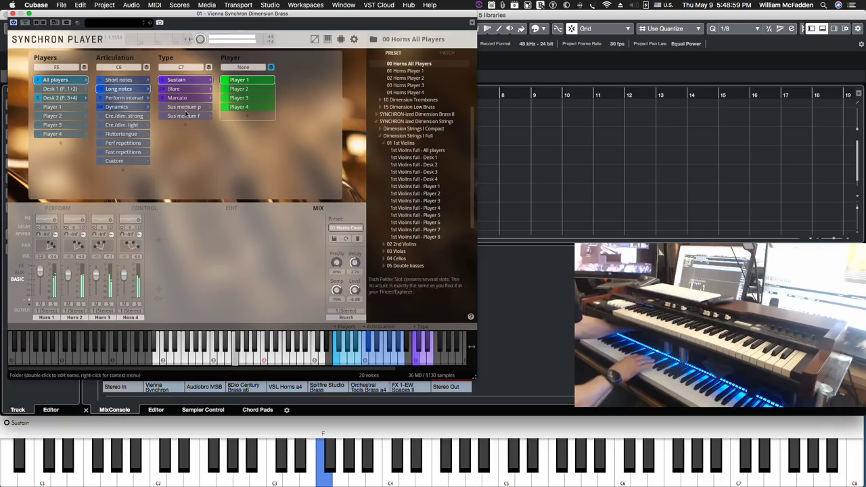
{"action": "left_click", "coordinate": [12, 14]}
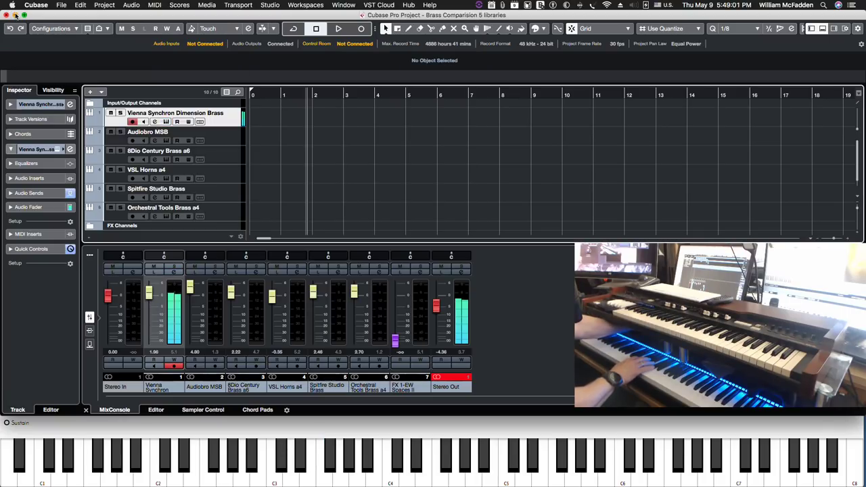
Open the Audiobro MSB Horns 1 patch and show its Performance page with Sustains active.
{"action": "left_click", "coordinate": [222, 138]}
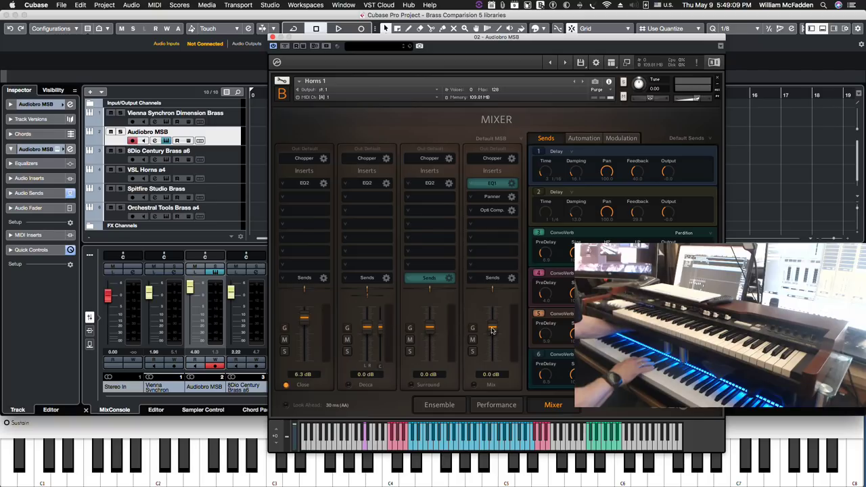
{"action": "left_click", "coordinate": [438, 404]}
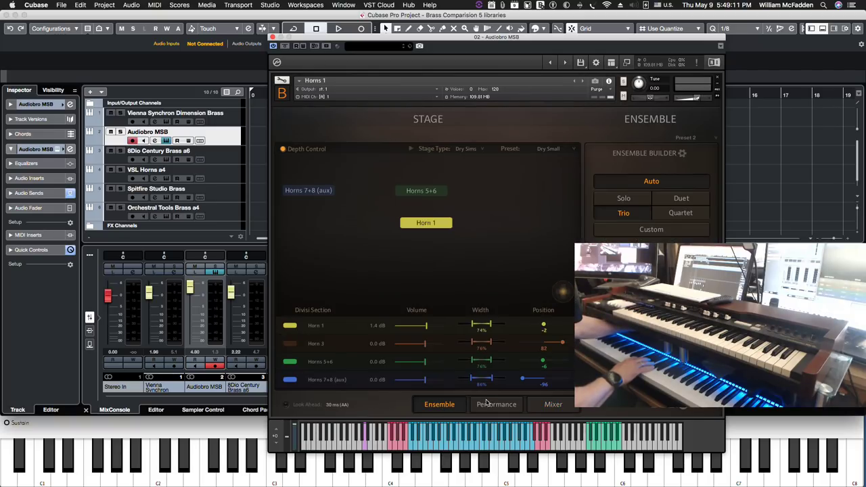
{"action": "left_click", "coordinate": [488, 404]}
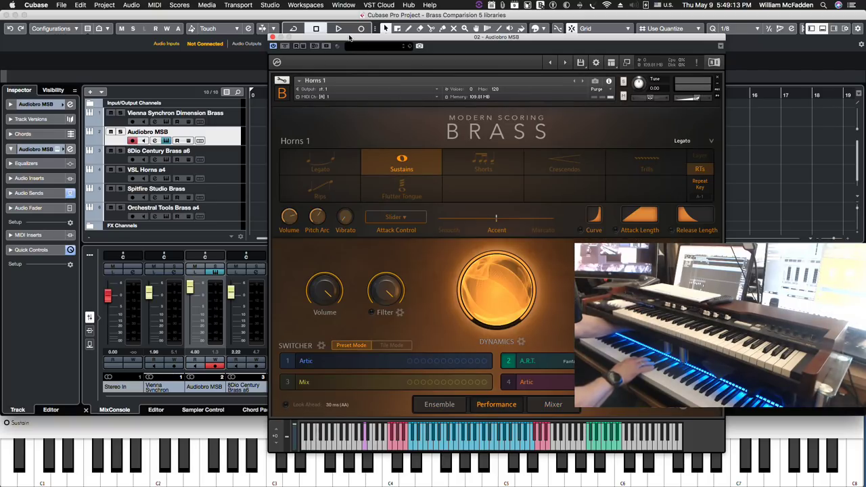
{"action": "left_click_drag", "start_coordinate": [350, 38], "coordinate": [89, 14]}
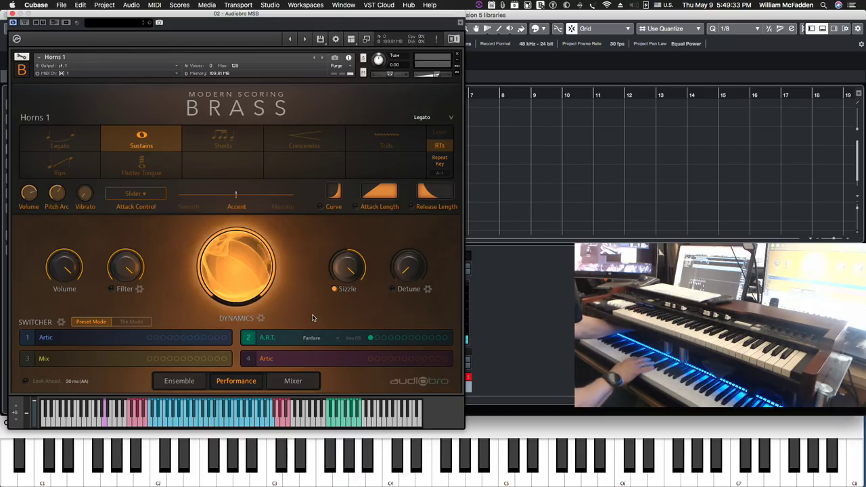
Enable Horn 3 for an Audiobro horn quartet and nudge Horn 1 slightly left on the stage.
{"action": "left_click", "coordinate": [174, 383]}
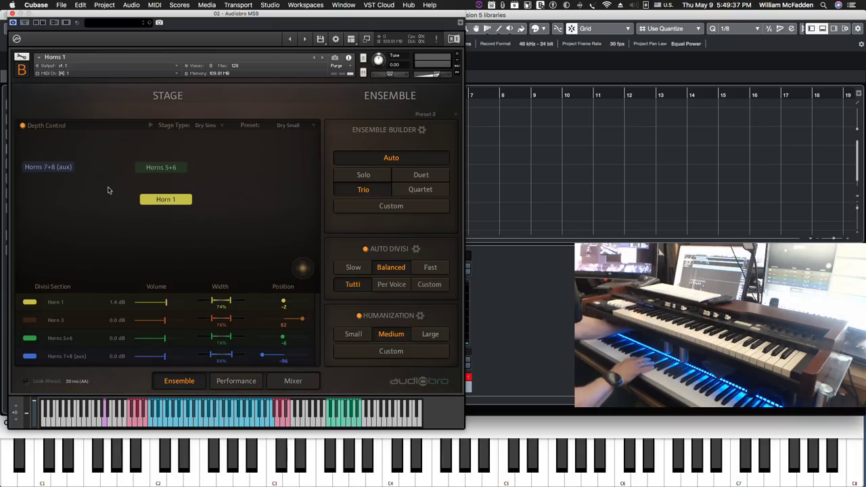
{"action": "left_click", "coordinate": [30, 321]}
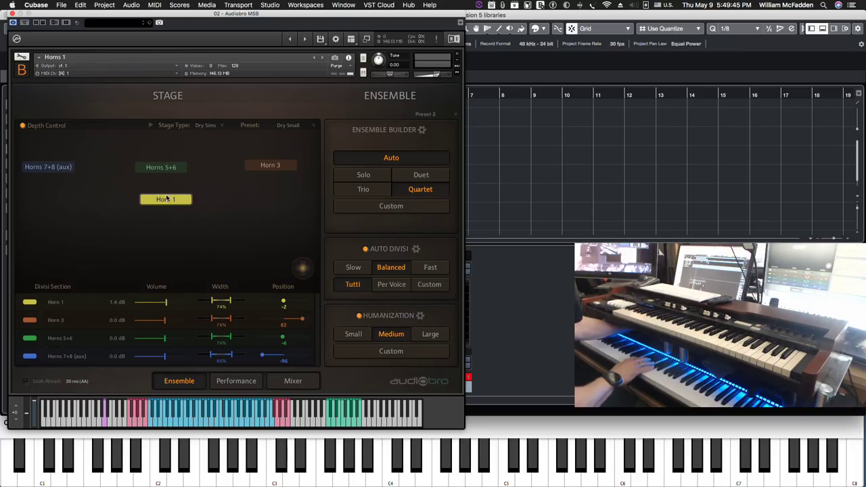
{"action": "mouse_move", "coordinate": [165, 199]}
{"action": "left_mouse_down"}
{"action": "mouse_move", "coordinate": [139, 203]}
{"action": "mouse_move", "coordinate": [164, 205]}
{"action": "left_mouse_up"}
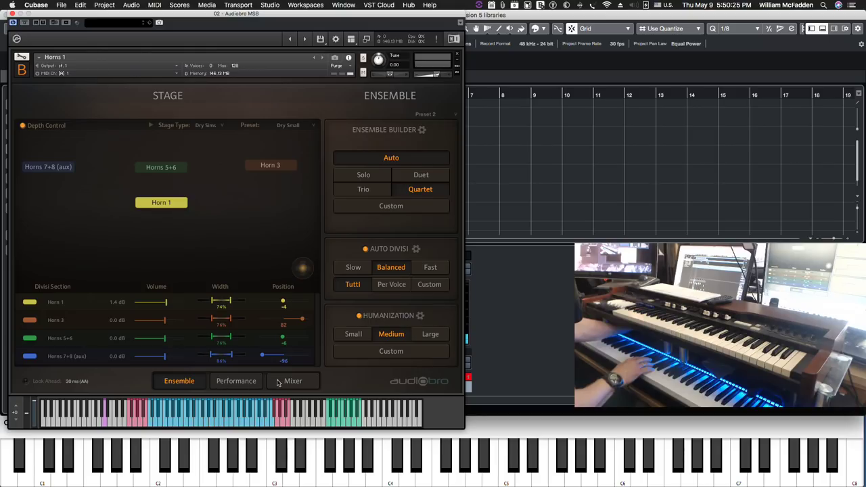
Show the Audiobro Mixer page with its Delay and ConvoVerb sends, with the window moved right.
{"action": "left_click", "coordinate": [291, 383]}
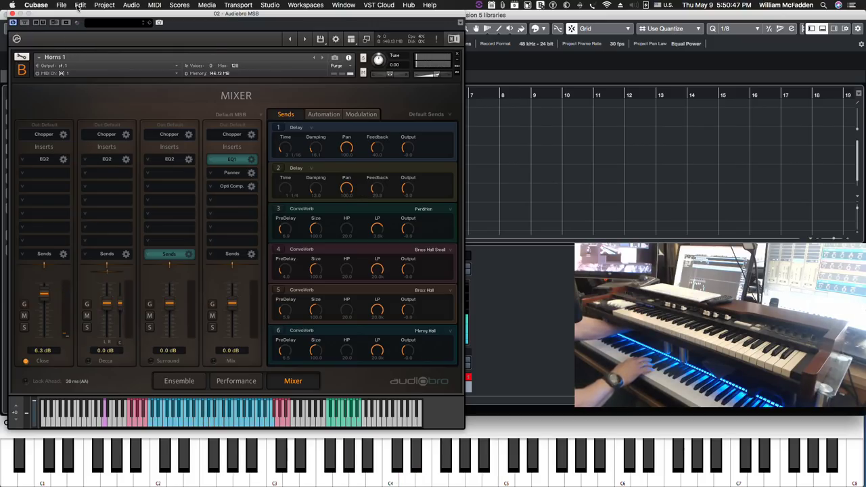
{"action": "mouse_move", "coordinate": [68, 16]}
{"action": "left_mouse_down"}
{"action": "mouse_move", "coordinate": [128, 16]}
{"action": "mouse_move", "coordinate": [58, 16]}
{"action": "mouse_move", "coordinate": [74, 16]}
{"action": "mouse_move", "coordinate": [64, 7]}
{"action": "mouse_move", "coordinate": [163, 4]}
{"action": "mouse_move", "coordinate": [62, 5]}
{"action": "left_mouse_up"}
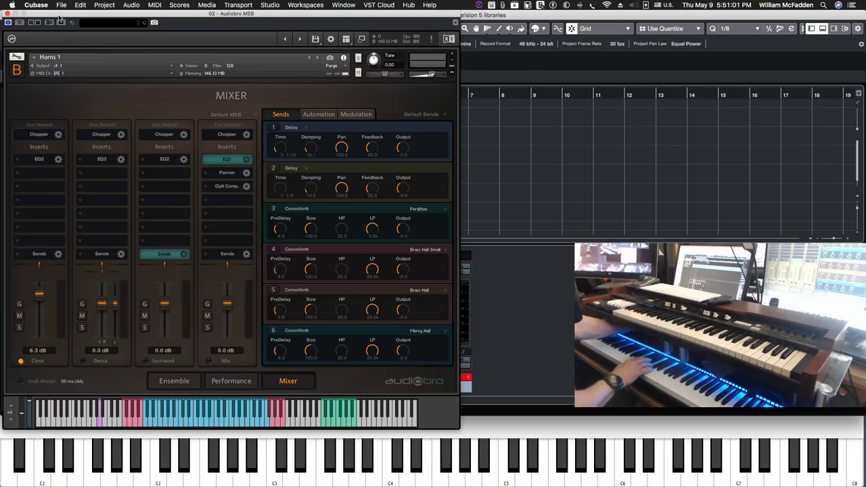
{"action": "left_click_drag", "start_coordinate": [59, 19], "coordinate": [372, 19]}
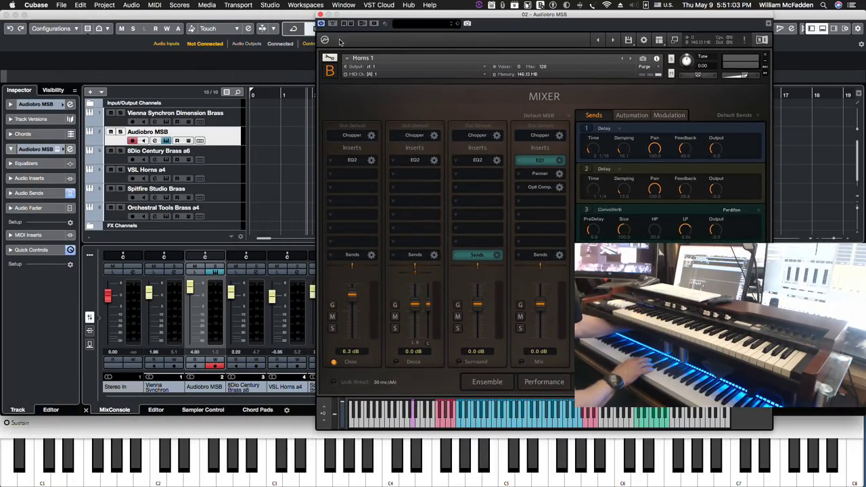
Close the Audiobro window and open the 8Dio Century Horns 6 instrument beside the tracks.
{"action": "left_click", "coordinate": [321, 14]}
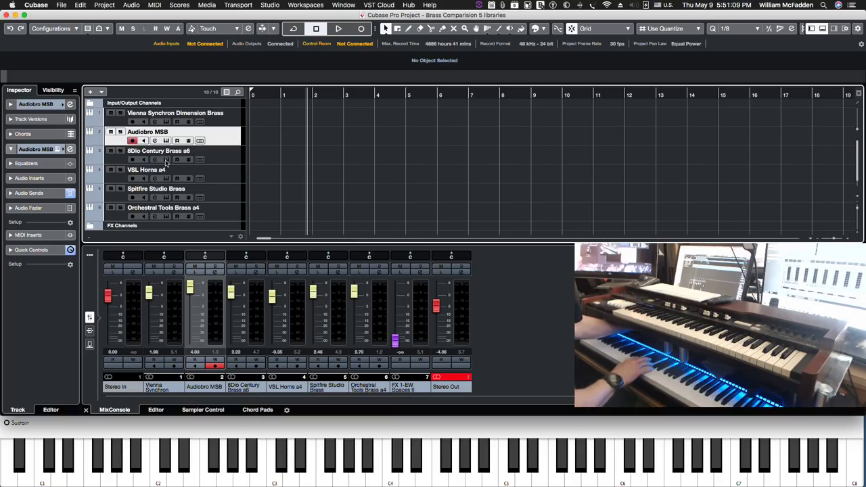
{"action": "left_click", "coordinate": [167, 161]}
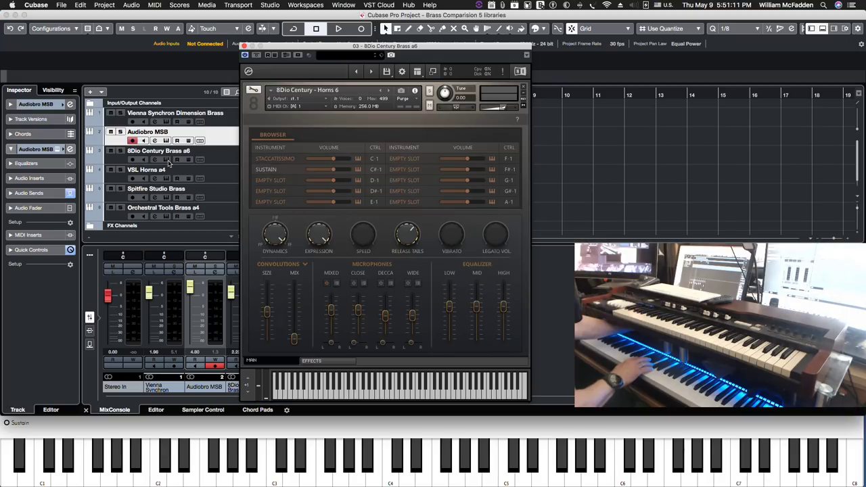
{"action": "left_click_drag", "start_coordinate": [299, 49], "coordinate": [155, 33]}
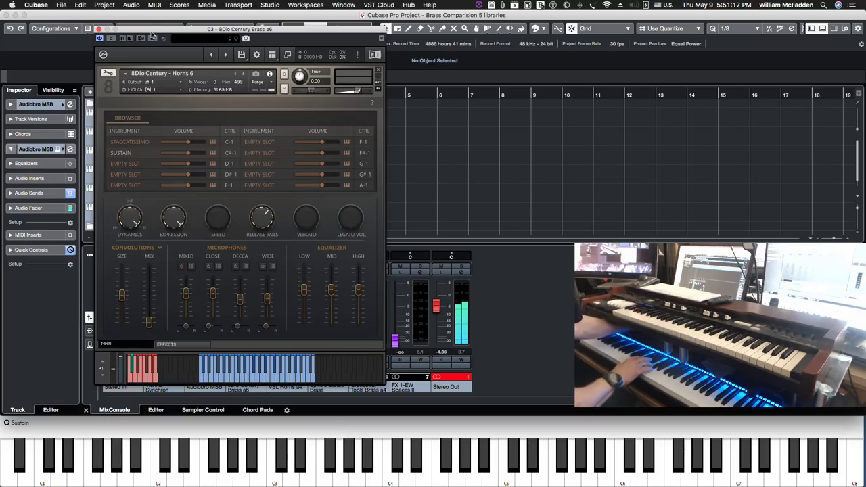
{"action": "left_click_drag", "start_coordinate": [203, 29], "coordinate": [426, 51]}
Select the 8Dio Century Brass a6 track and raise its channel level to 4.80.
{"action": "left_click", "coordinate": [223, 157]}
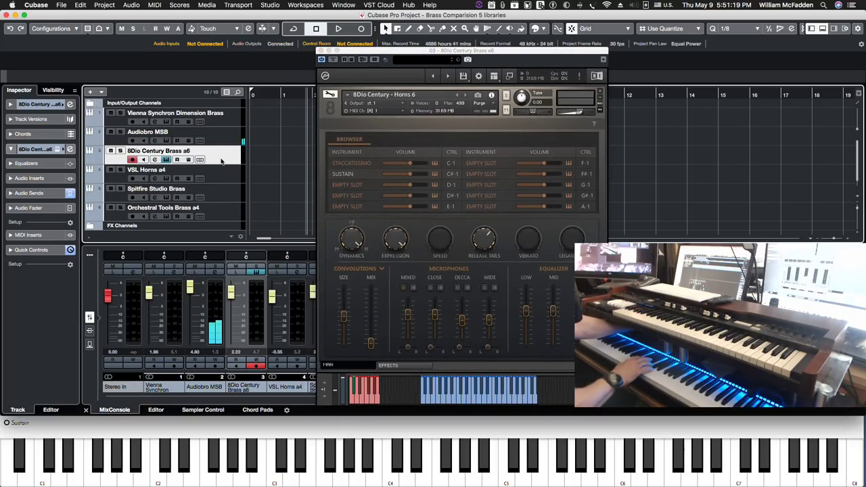
{"action": "left_click_drag", "start_coordinate": [429, 54], "coordinate": [171, 23]}
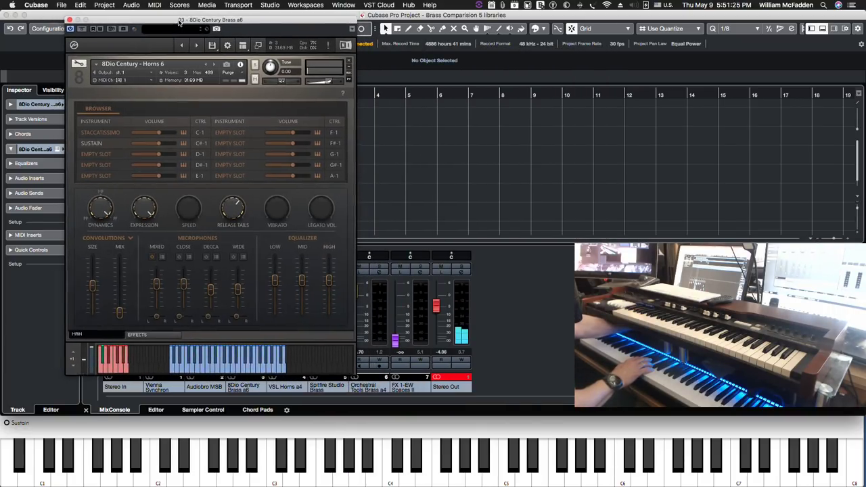
{"action": "left_click_drag", "start_coordinate": [217, 20], "coordinate": [467, 39]}
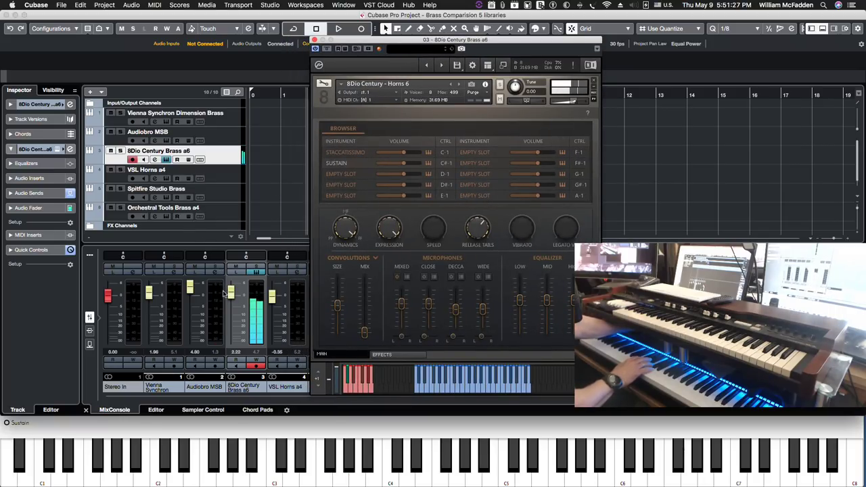
{"action": "left_click_drag", "start_coordinate": [232, 299], "coordinate": [232, 290]}
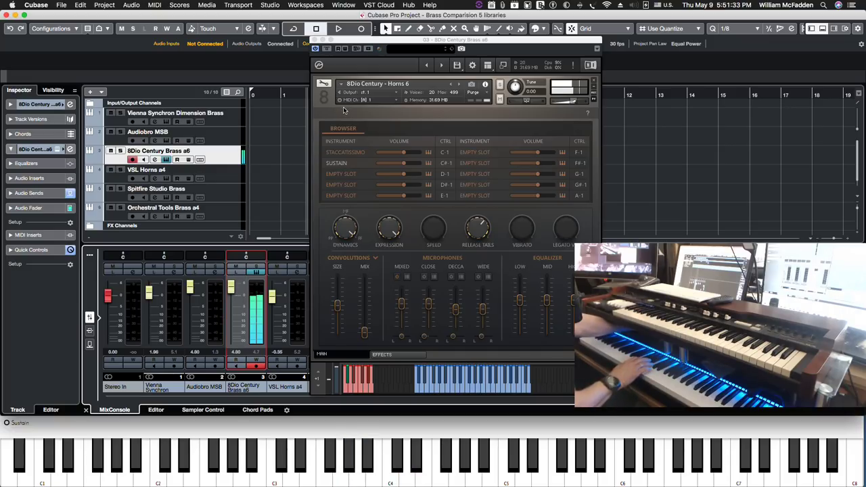
{"action": "left_click_drag", "start_coordinate": [369, 43], "coordinate": [362, 47]}
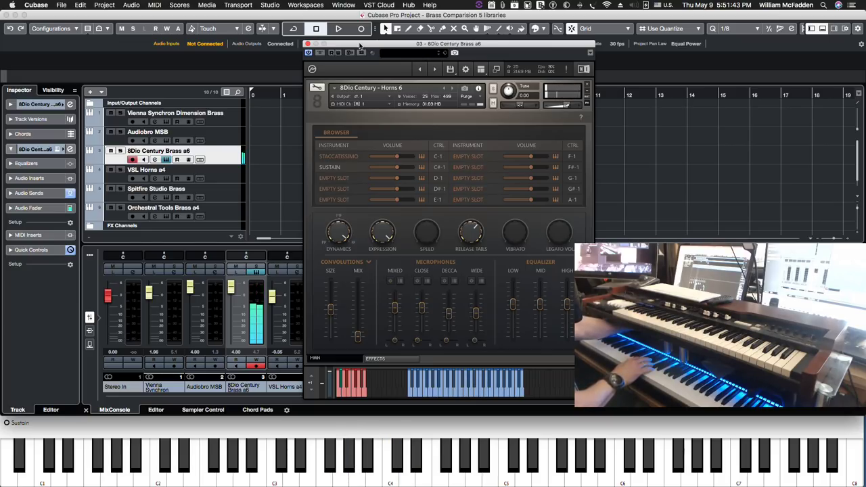
{"action": "left_click_drag", "start_coordinate": [359, 45], "coordinate": [400, 44]}
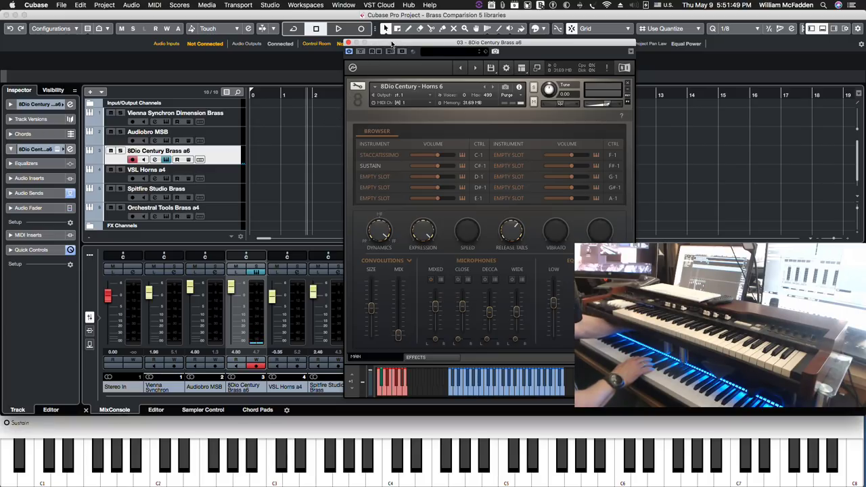
{"action": "left_click_drag", "start_coordinate": [391, 44], "coordinate": [357, 42]}
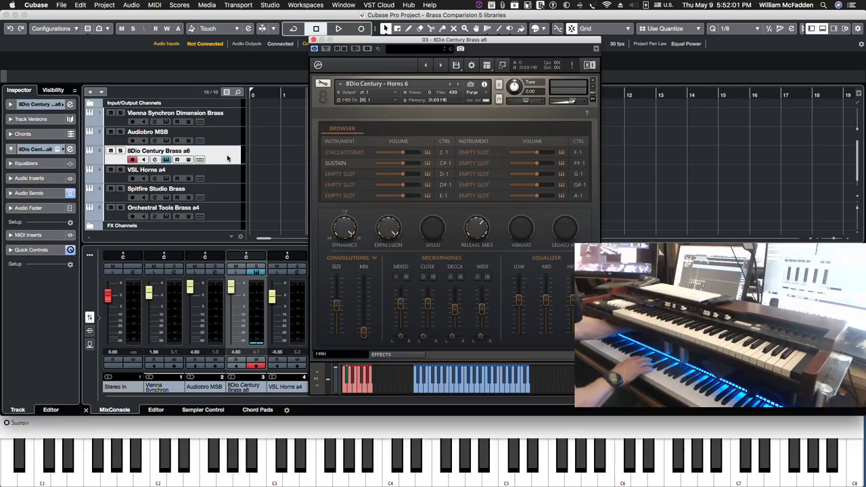
{"action": "left_click_drag", "start_coordinate": [377, 42], "coordinate": [328, 36]}
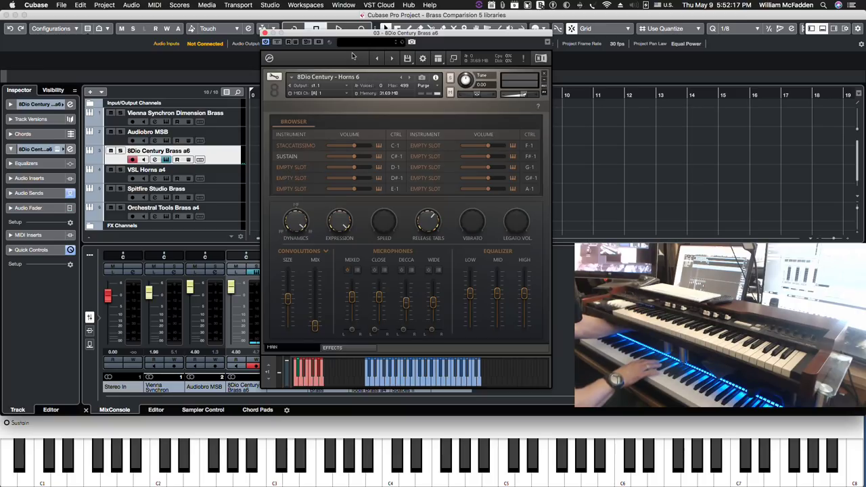
{"action": "mouse_move", "coordinate": [334, 37]}
{"action": "left_mouse_down"}
{"action": "mouse_move", "coordinate": [592, 58]}
{"action": "mouse_move", "coordinate": [323, 57]}
{"action": "mouse_move", "coordinate": [329, 30]}
{"action": "left_mouse_up"}
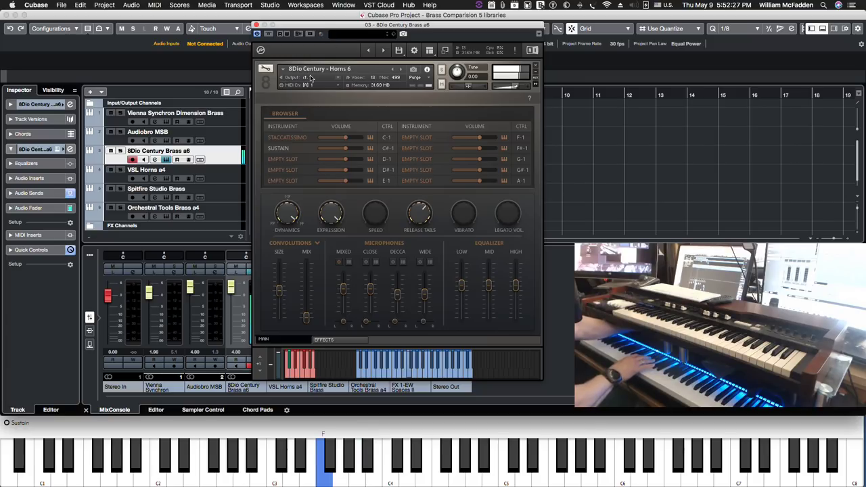
Close the 8Dio window and open the VSL Horns a4 Vienna Instruments Pro window.
{"action": "left_click", "coordinate": [219, 178]}
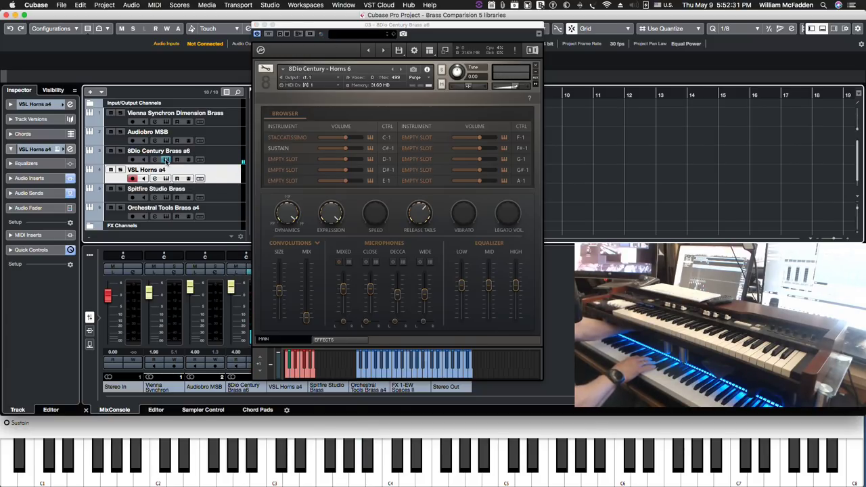
{"action": "left_click", "coordinate": [166, 160]}
{"action": "left_click", "coordinate": [166, 179]}
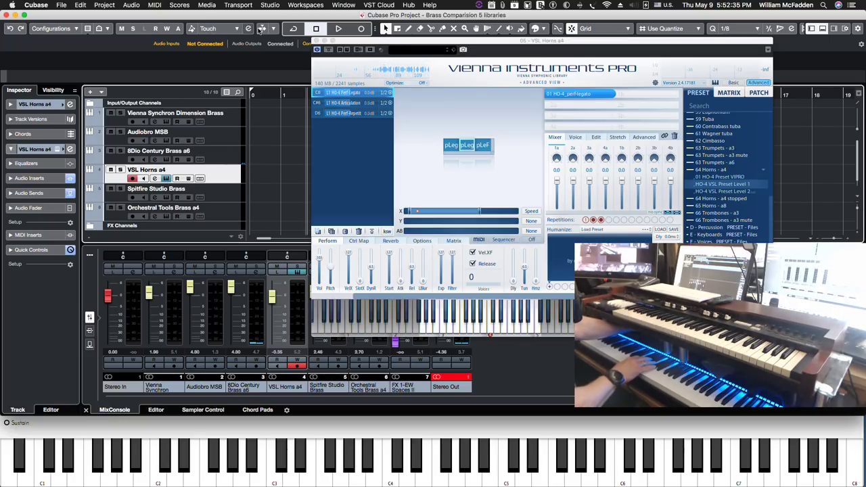
{"action": "left_click_drag", "start_coordinate": [351, 42], "coordinate": [57, 18]}
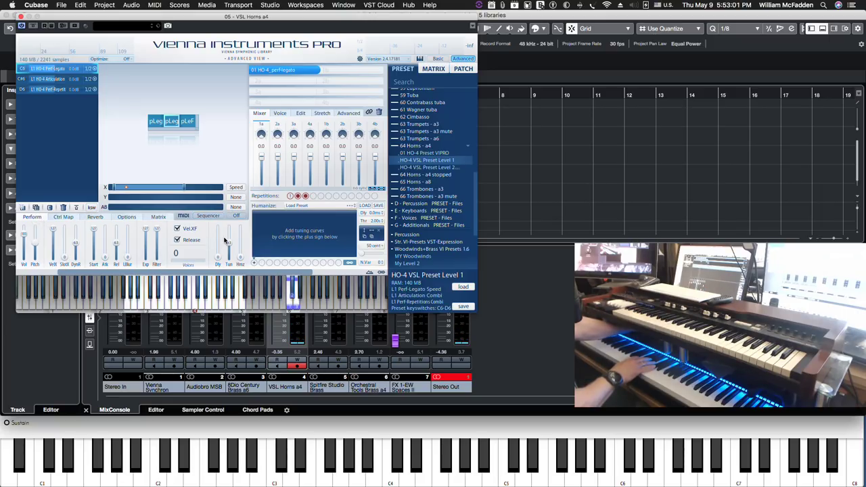
Confirm the VSL built-in reverb is disabled, close the window, and arm Spitfire Studio Brass.
{"action": "left_click", "coordinate": [97, 217]}
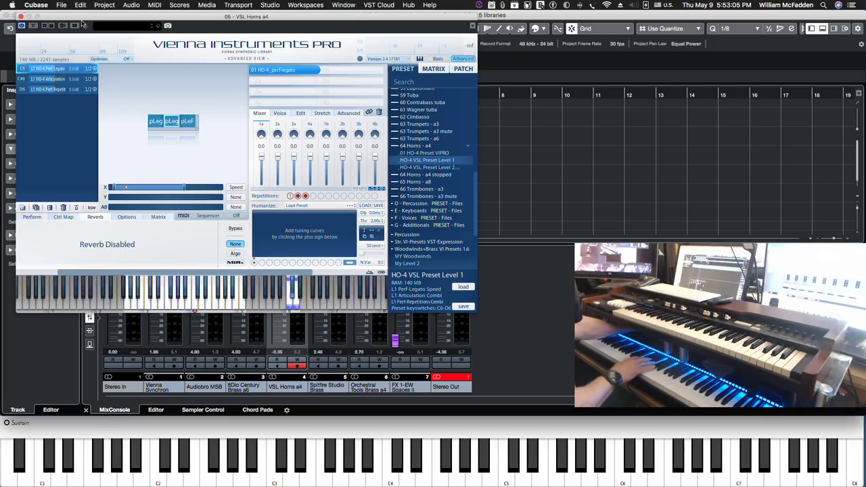
{"action": "left_click_drag", "start_coordinate": [81, 23], "coordinate": [327, 6]}
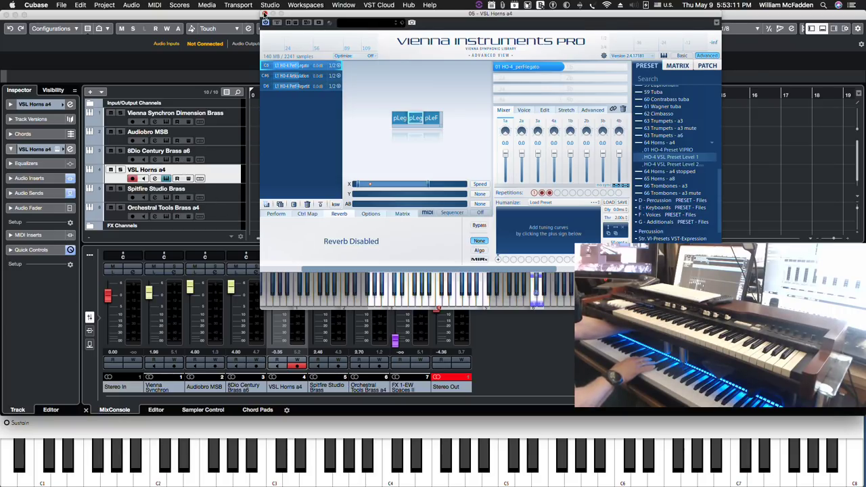
{"action": "left_click", "coordinate": [265, 13]}
{"action": "left_click", "coordinate": [180, 195]}
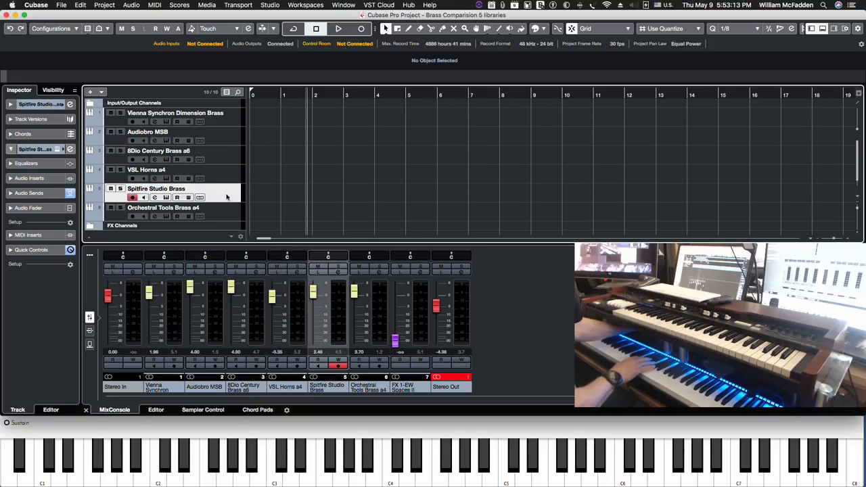
Open the Spitfire Studio Brass Horns a4 patch and sound test notes on it.
{"action": "left_click", "coordinate": [167, 198]}
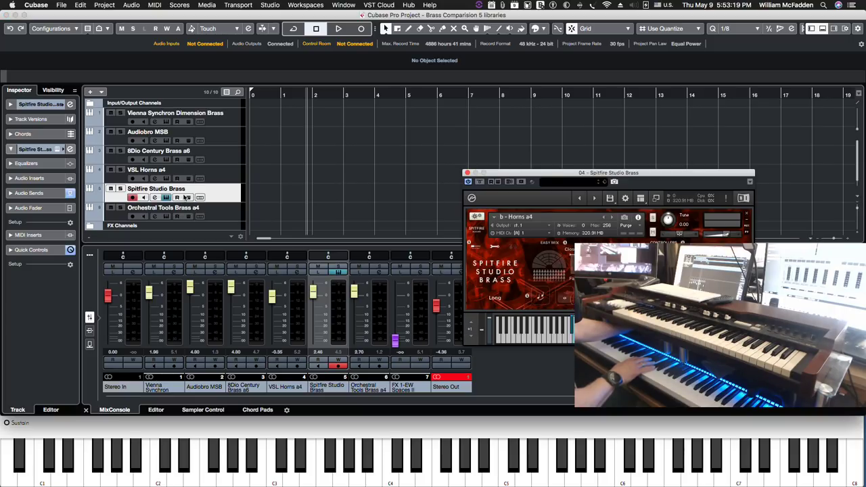
{"action": "left_click_drag", "start_coordinate": [566, 171], "coordinate": [278, 47]}
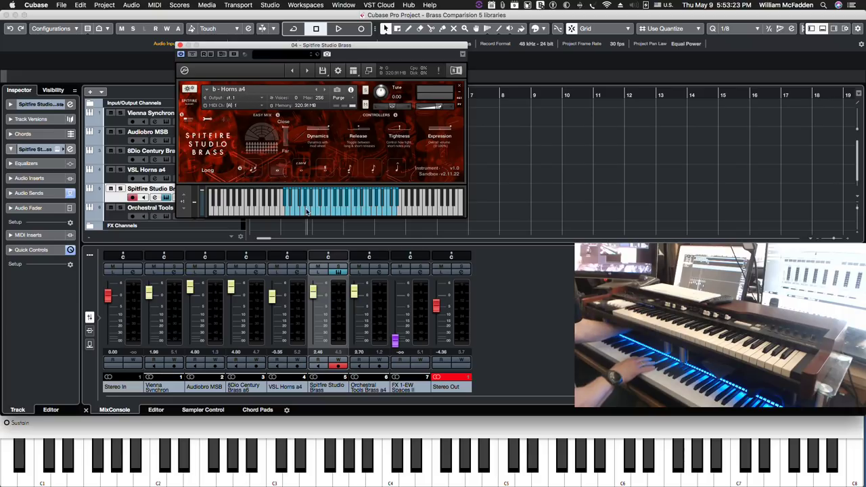
{"action": "left_click", "coordinate": [310, 211]}
{"action": "left_click", "coordinate": [317, 203]}
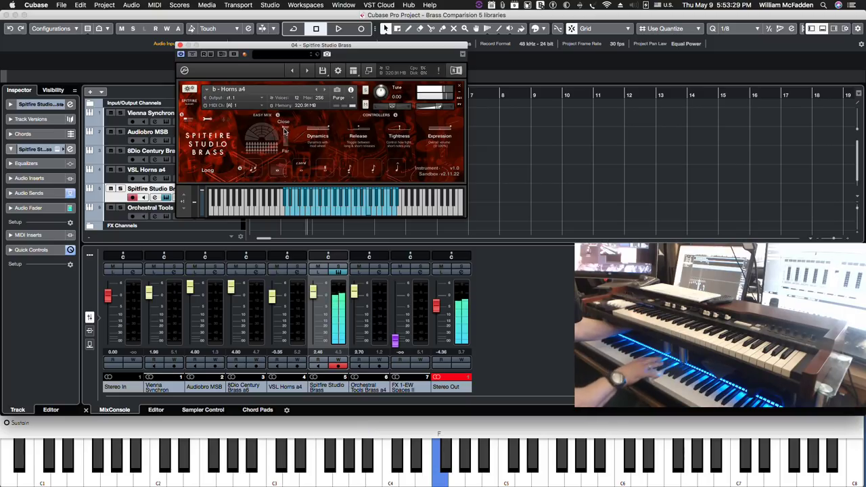
Close Spitfire, then arm Orchestral Tools Brass a4 with input monitoring on.
{"action": "left_click", "coordinate": [180, 44]}
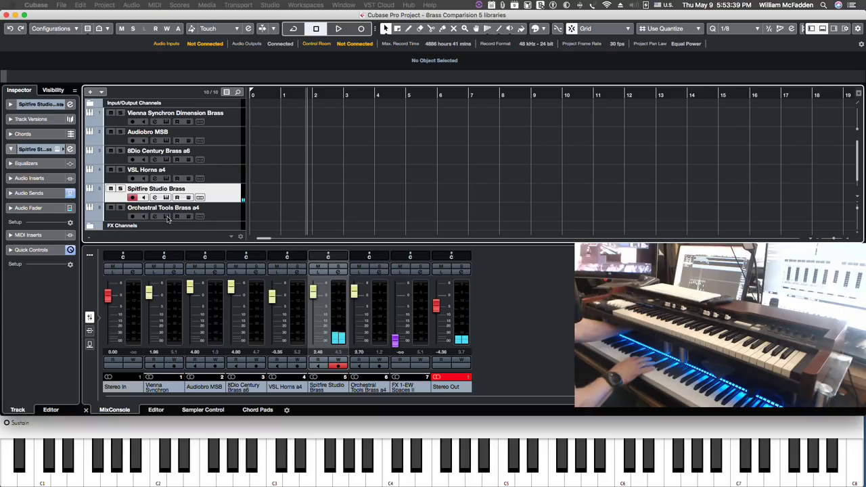
{"action": "left_click", "coordinate": [166, 216]}
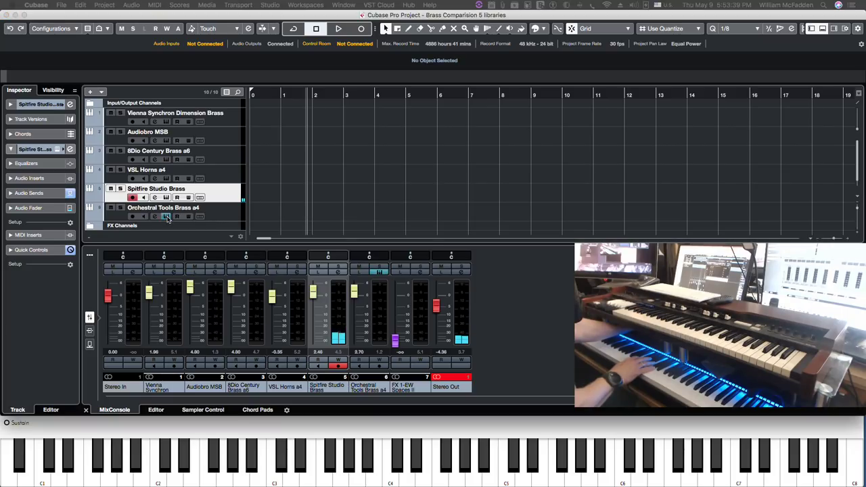
{"action": "left_click", "coordinate": [126, 215]}
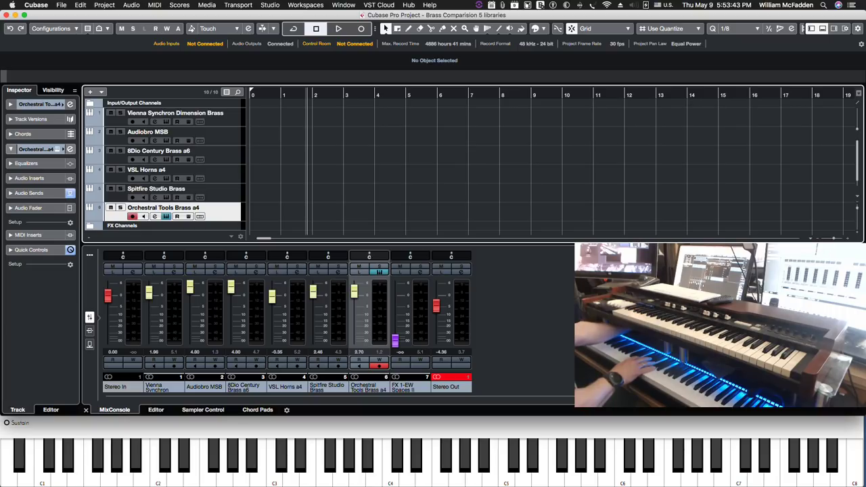
{"action": "left_click", "coordinate": [70, 148]}
{"action": "mouse_move", "coordinate": [260, 17]}
{"action": "left_mouse_down"}
{"action": "mouse_move", "coordinate": [325, 31]}
{"action": "mouse_move", "coordinate": [270, 21]}
{"action": "left_mouse_up"}
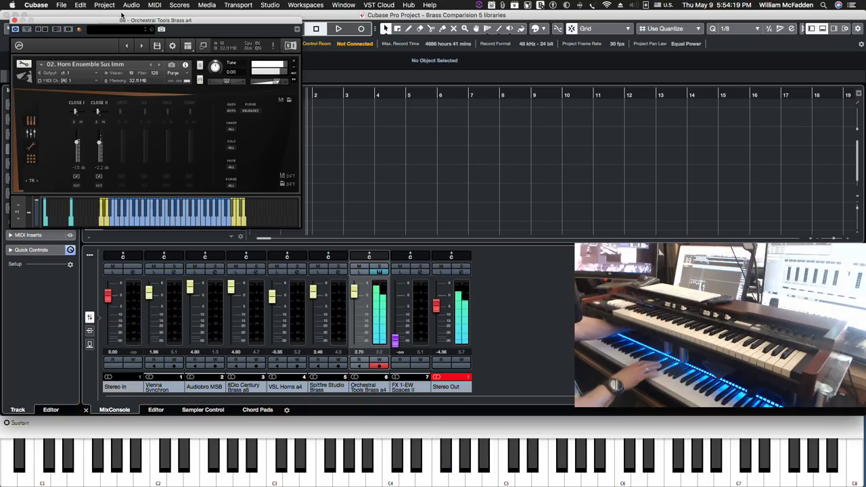
{"action": "left_click_drag", "start_coordinate": [112, 22], "coordinate": [429, 40]}
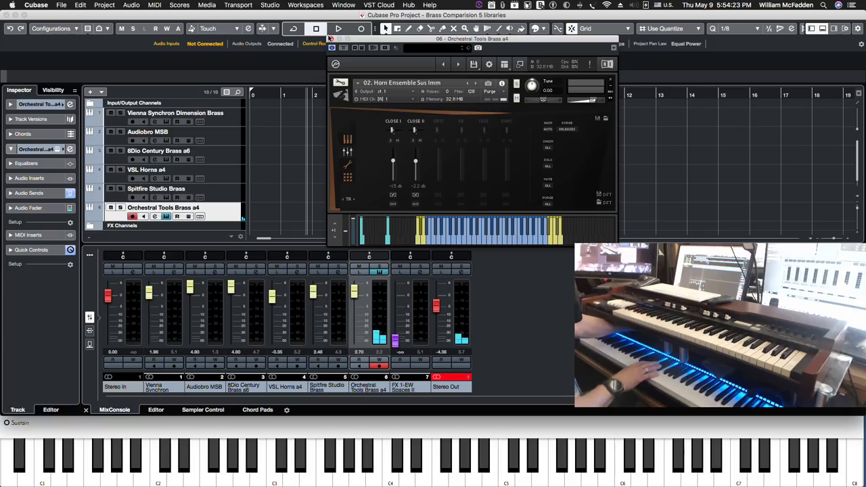
Close the Orchestral Tools window and arm Vienna Synchron Dimension Brass for playing.
{"action": "left_click", "coordinate": [331, 40]}
{"action": "left_click", "coordinate": [231, 123]}
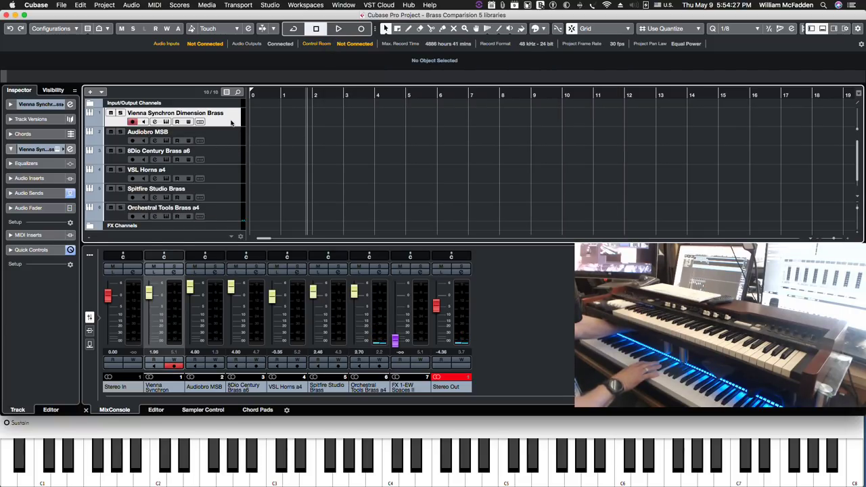
{"action": "mouse_move", "coordinate": [398, 344]}
{"action": "left_mouse_down"}
{"action": "mouse_move", "coordinate": [398, 284]}
{"action": "mouse_move", "coordinate": [397, 345]}
{"action": "left_mouse_up"}
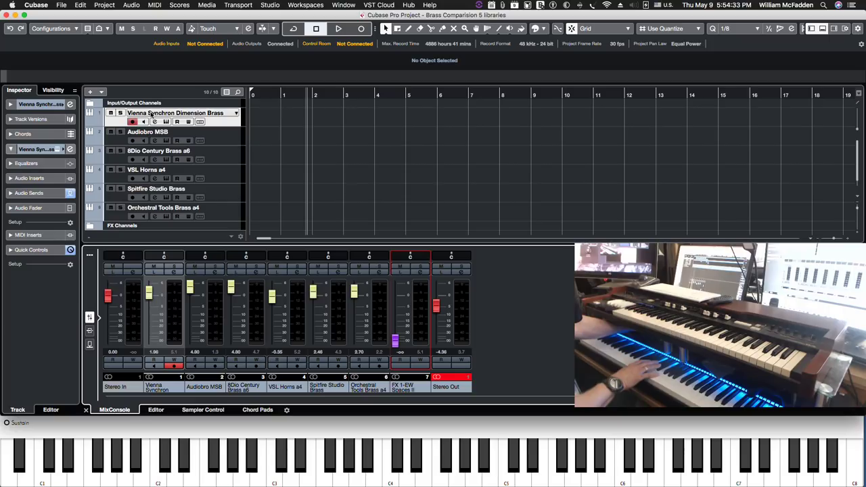
{"action": "left_click", "coordinate": [217, 123]}
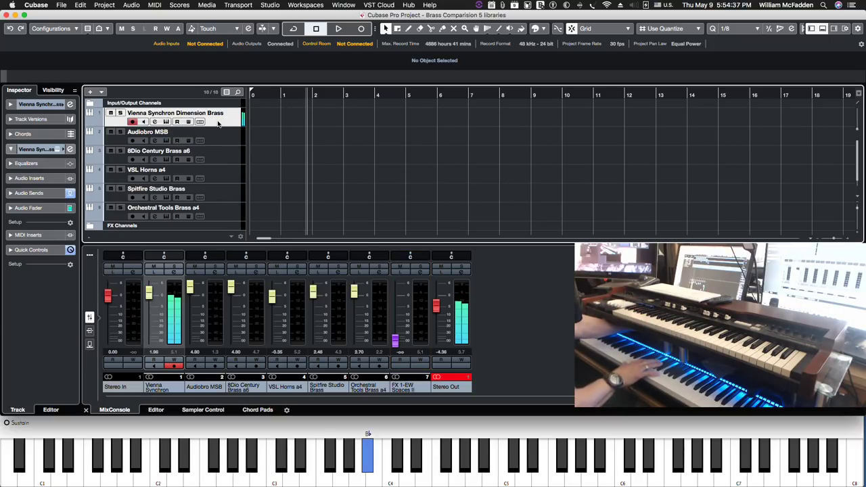
Raise the FX 1-EW reverb return to 0.00, then audition Audiobro MSB and 8Dio Century Brass a6.
{"action": "left_click_drag", "start_coordinate": [395, 342], "coordinate": [395, 296]}
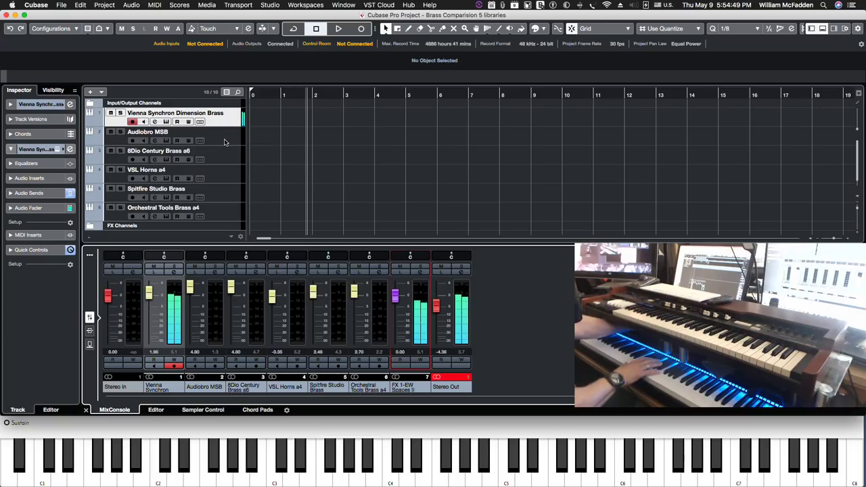
{"action": "left_click", "coordinate": [225, 142]}
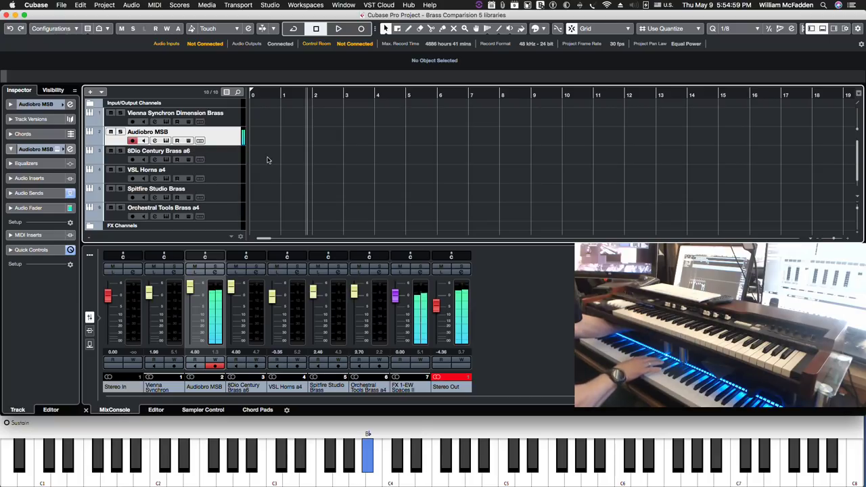
{"action": "left_click", "coordinate": [228, 160]}
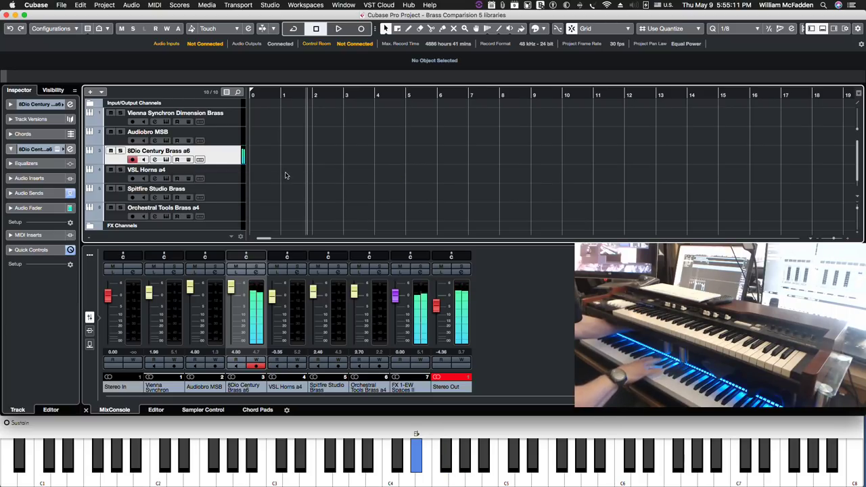
Play the chord on VSL Horns a4, then Spitfire Studio Brass, then Orchestral Tools Brass a4.
{"action": "left_click", "coordinate": [218, 177]}
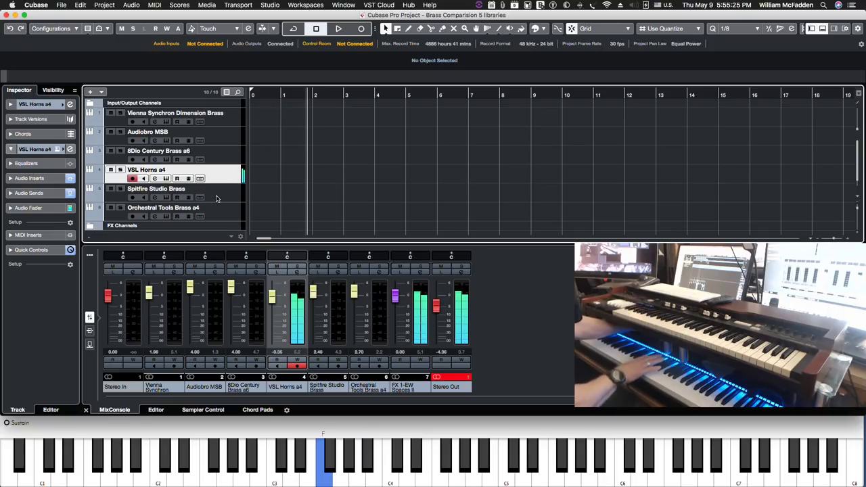
{"action": "left_click", "coordinate": [220, 197]}
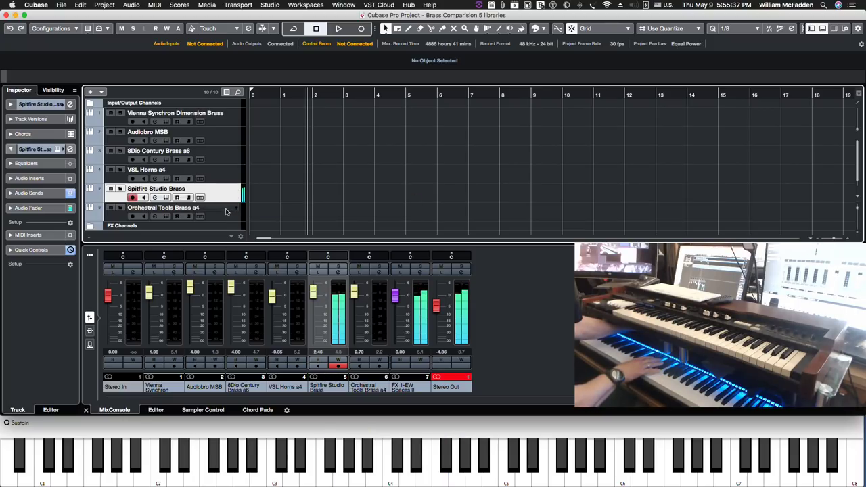
{"action": "left_click", "coordinate": [226, 212]}
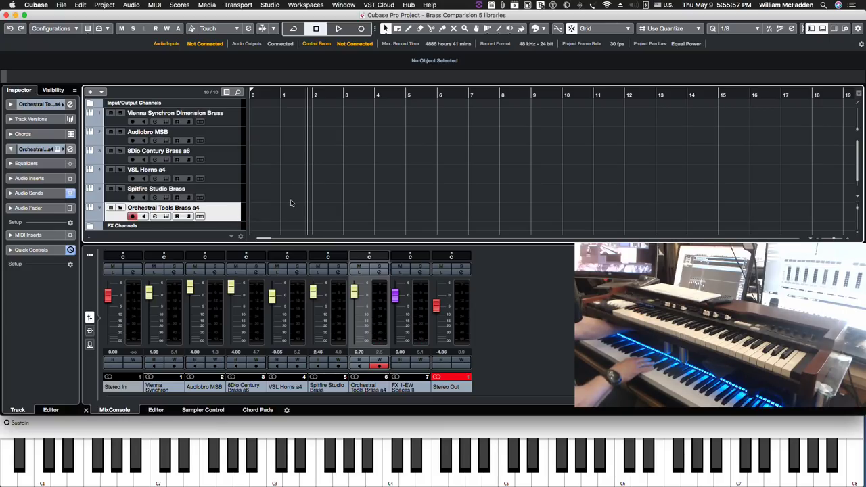
Arm Audiobro MSB, Vienna Synchron Dimension Brass, Audiobro MSB again, 8Dio Century Brass a6, then VSL Horns a4 in turn to hear the chord.
{"action": "left_click", "coordinate": [223, 141]}
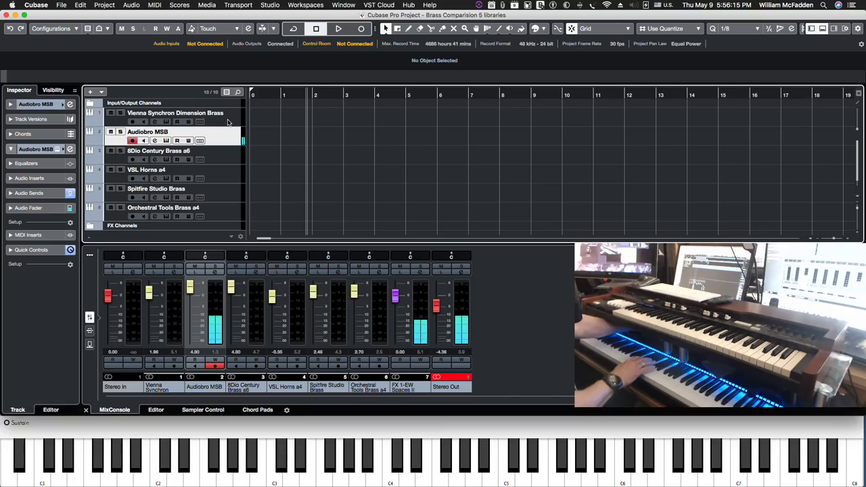
{"action": "left_click", "coordinate": [228, 122]}
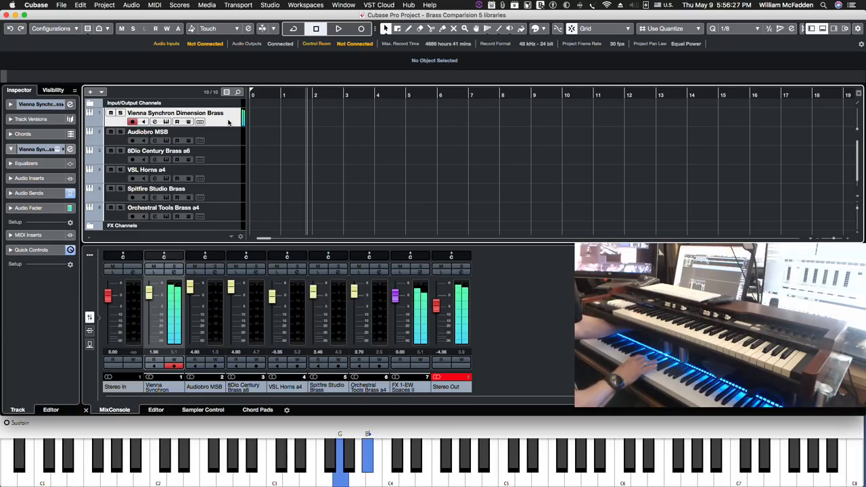
{"action": "left_click", "coordinate": [224, 139]}
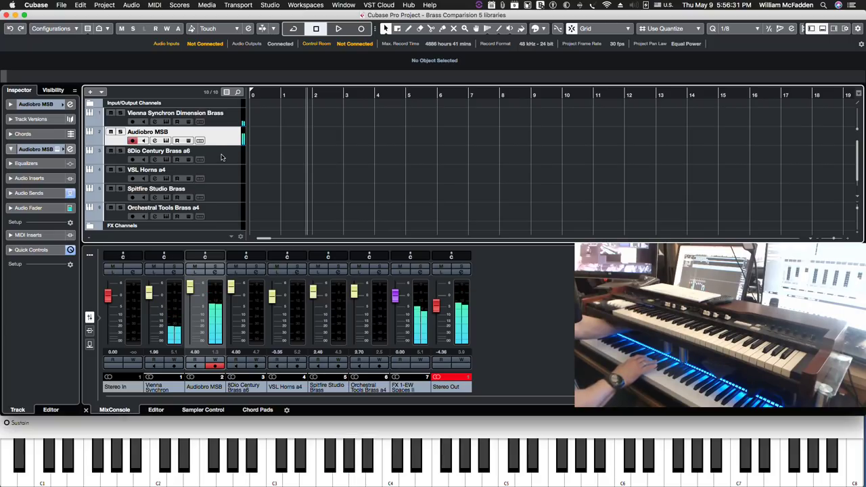
{"action": "left_click", "coordinate": [221, 157]}
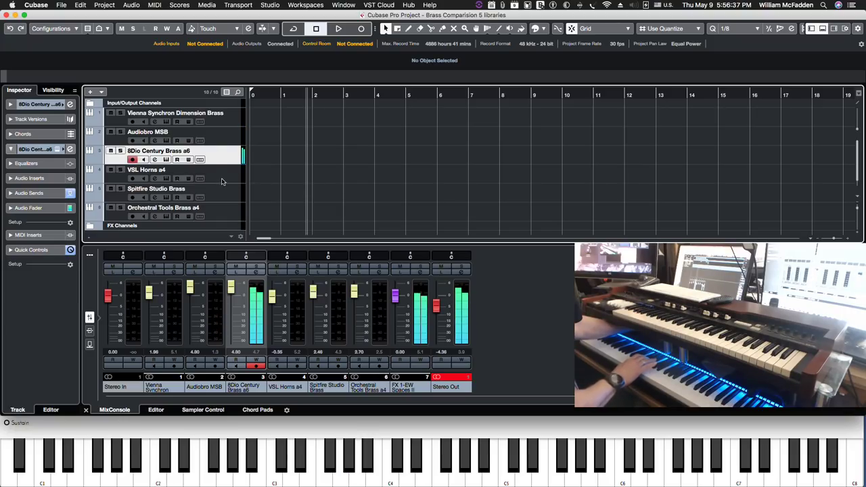
{"action": "left_click", "coordinate": [223, 175]}
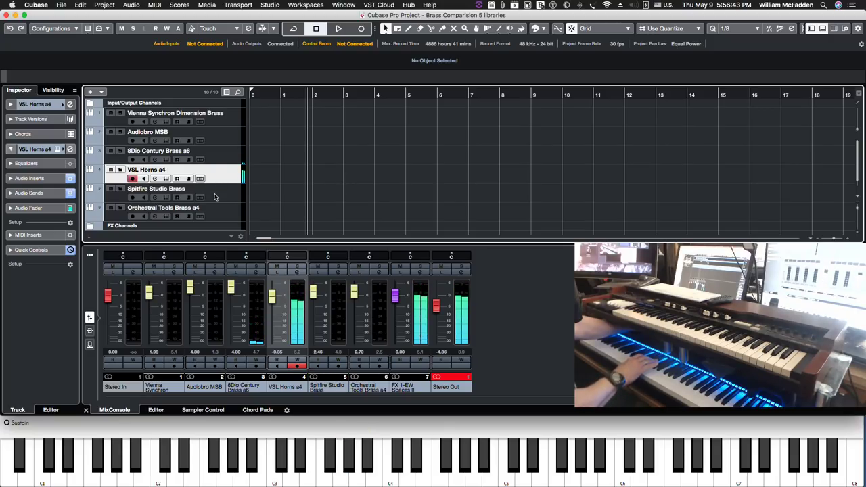
Arm Spitfire Studio Brass, then Orchestral Tools Brass a4, then Audiobro MSB to play the chord.
{"action": "left_click", "coordinate": [215, 196]}
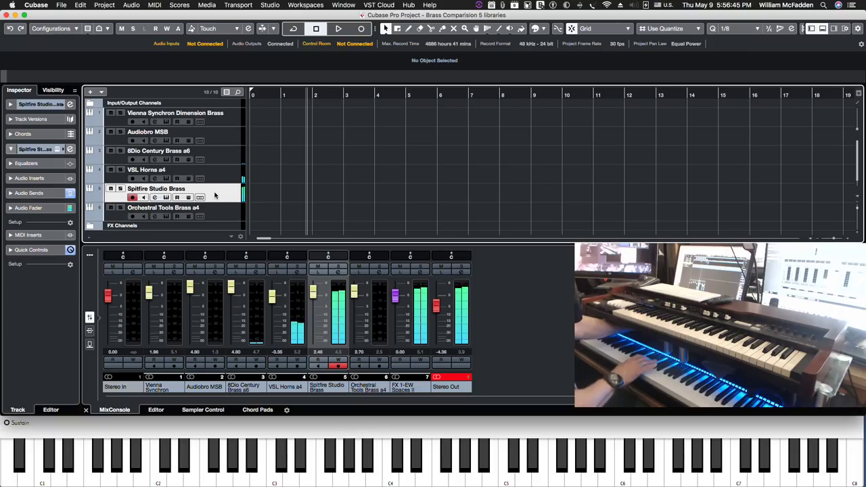
{"action": "left_click", "coordinate": [228, 216]}
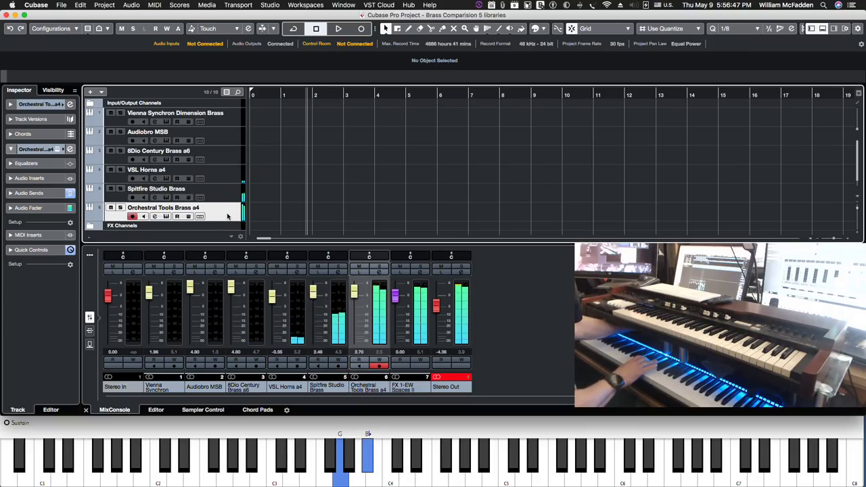
{"action": "left_click", "coordinate": [223, 140]}
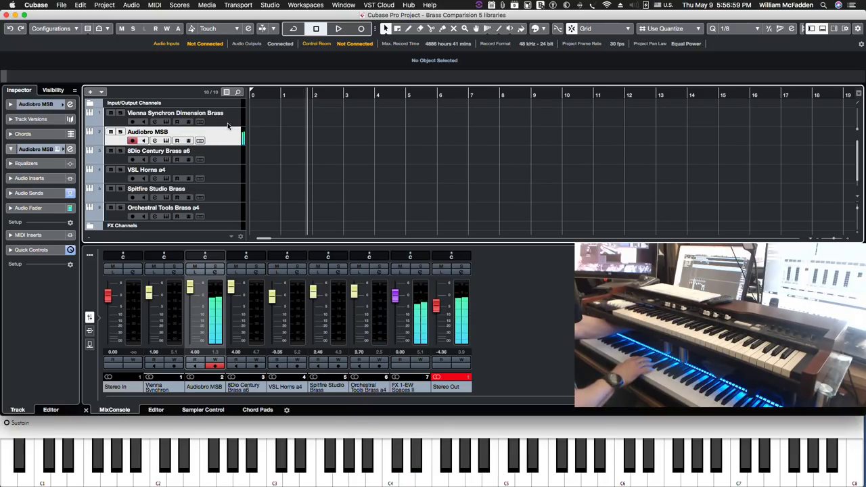
{"action": "left_click", "coordinate": [227, 123]}
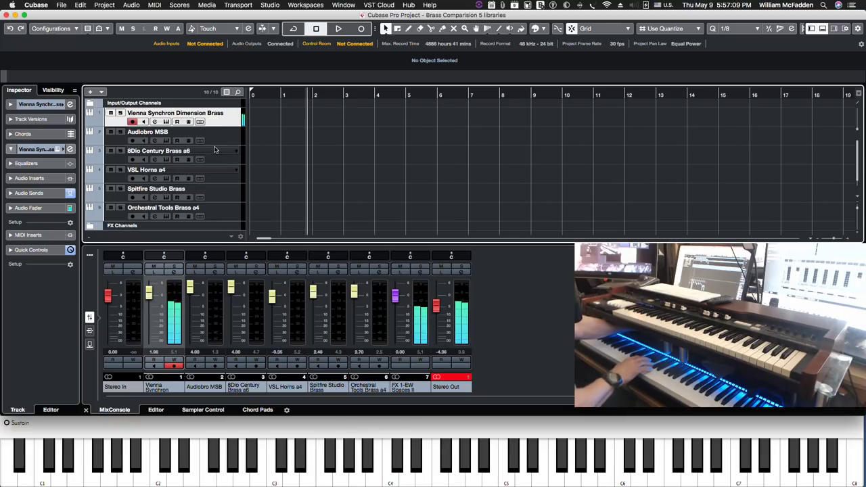
{"action": "left_click", "coordinate": [219, 138]}
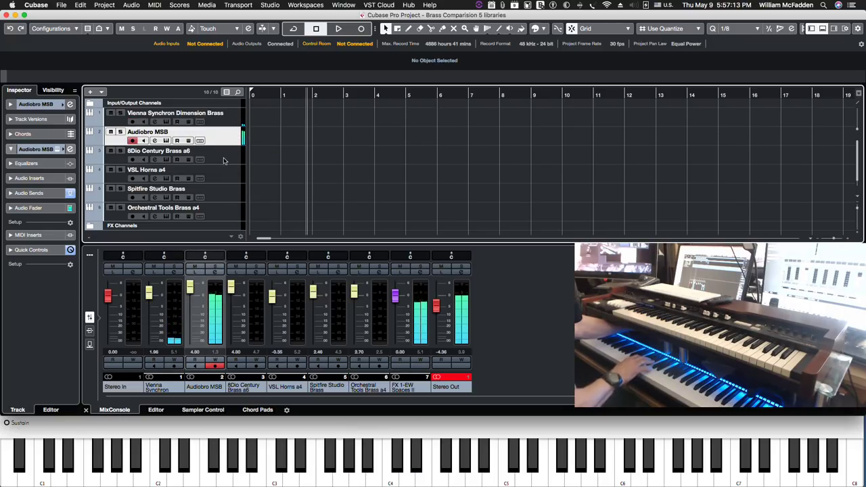
{"action": "left_click", "coordinate": [225, 157]}
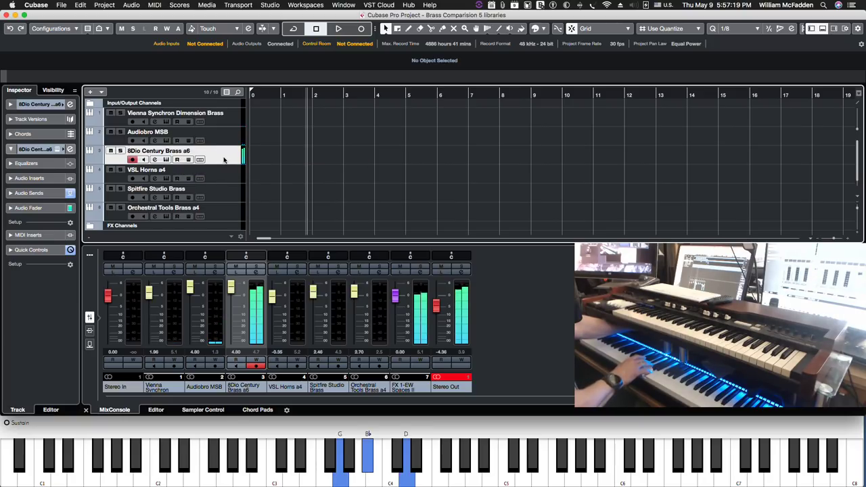
{"action": "left_click", "coordinate": [222, 177]}
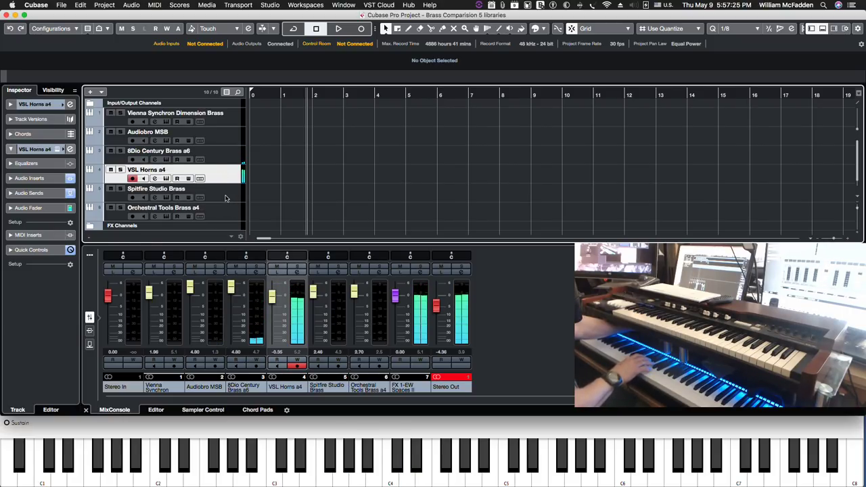
{"action": "left_click", "coordinate": [226, 196]}
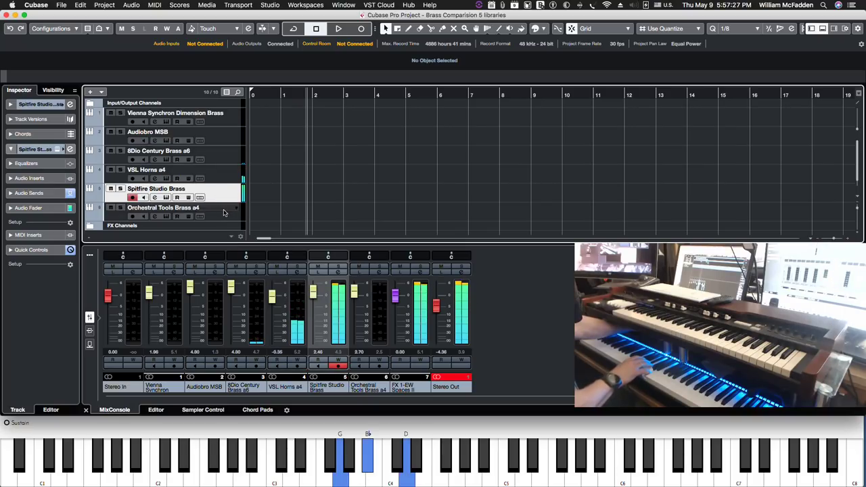
{"action": "left_click", "coordinate": [224, 214]}
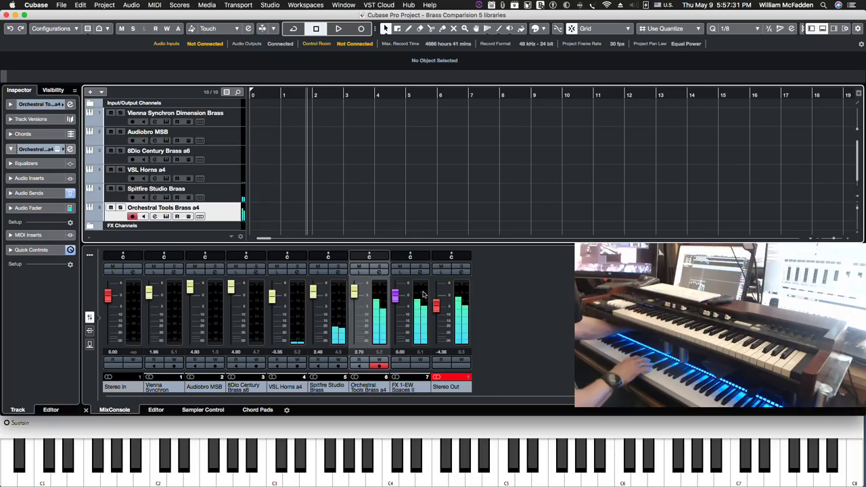
{"action": "left_click", "coordinate": [227, 141]}
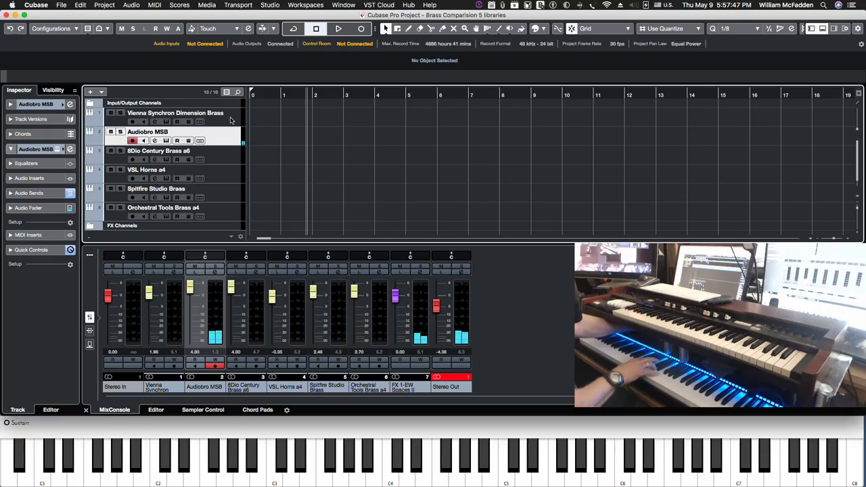
Arm Vienna, Audiobro MSB, 8Dio, VSL Horns, Spitfire and Orchestral Tools in turn, then Vienna again.
{"action": "left_click", "coordinate": [230, 120]}
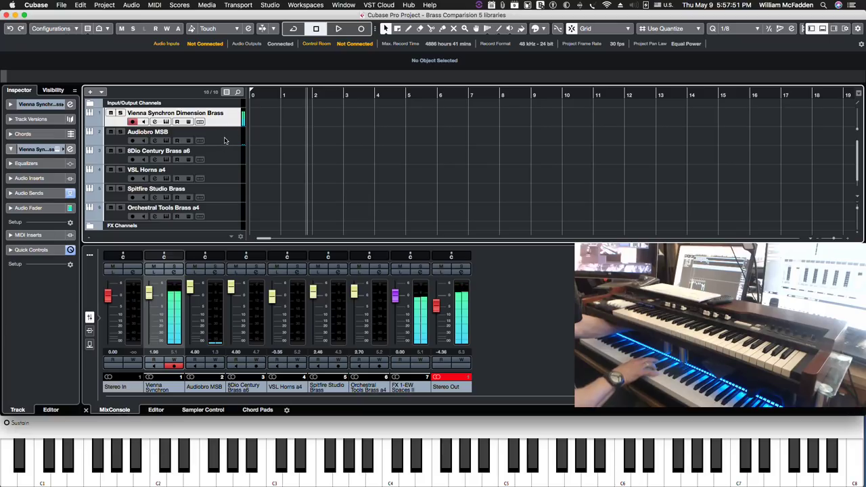
{"action": "left_click", "coordinate": [225, 140]}
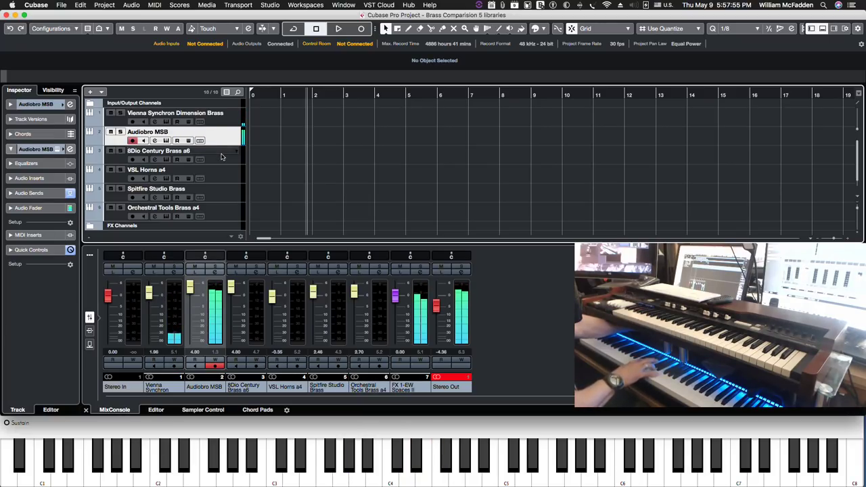
{"action": "left_click", "coordinate": [219, 159]}
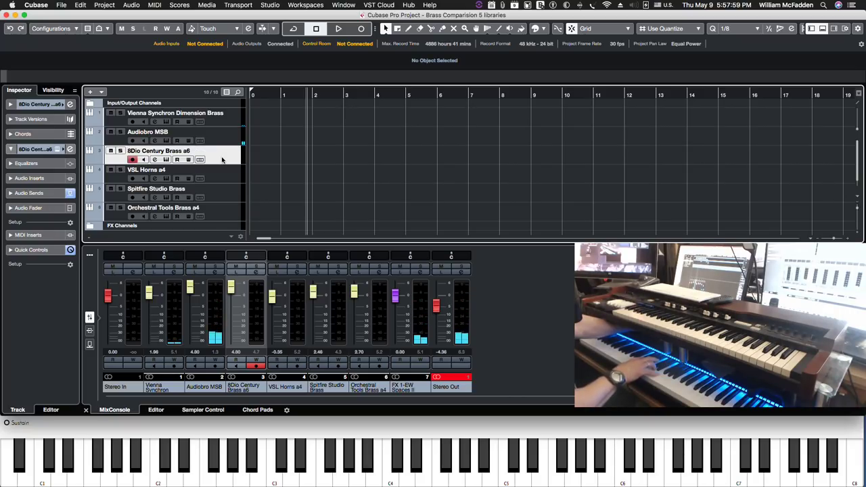
{"action": "left_click", "coordinate": [226, 179]}
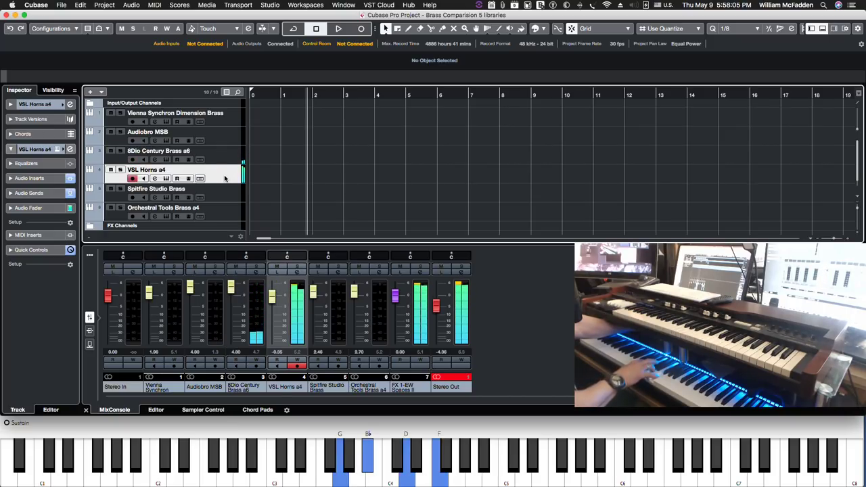
{"action": "left_click", "coordinate": [223, 194]}
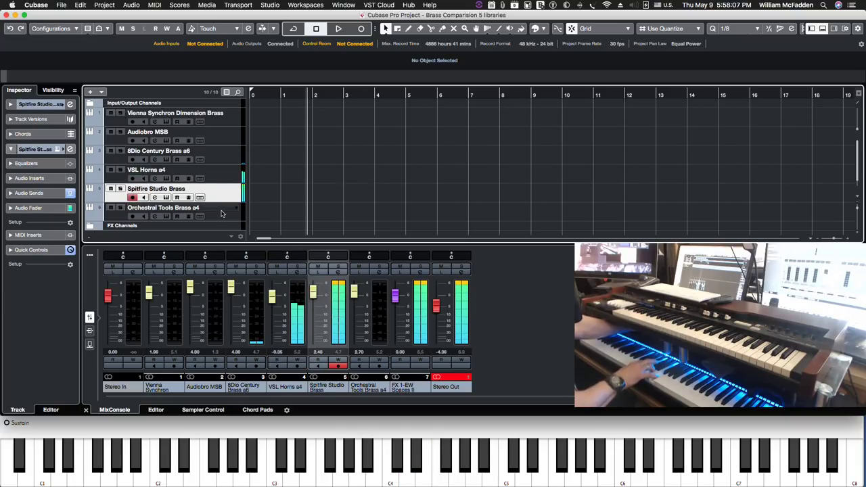
{"action": "left_click", "coordinate": [221, 212]}
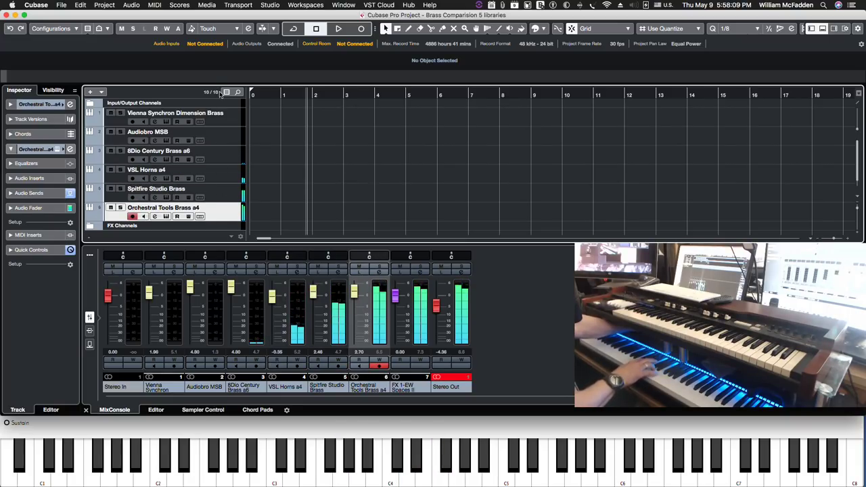
{"action": "left_click", "coordinate": [228, 123]}
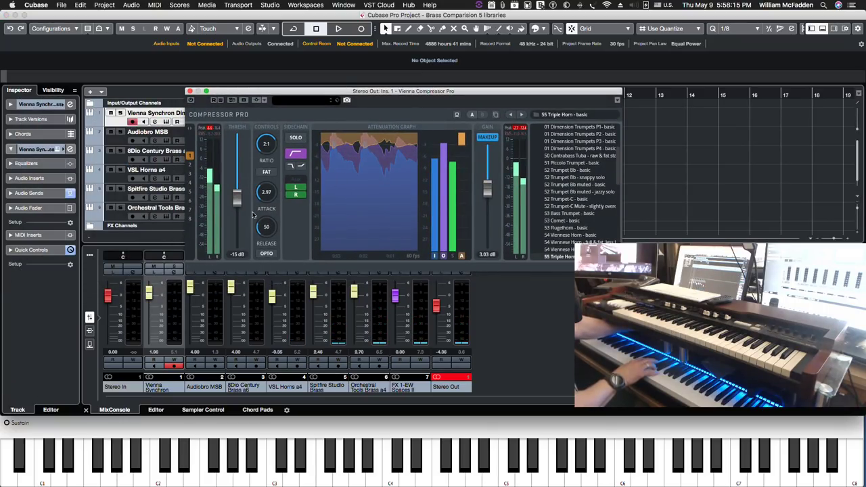
Move the Stereo Out Compressor Pro window above the tracks and toggle its power for comparison.
{"action": "left_click_drag", "start_coordinate": [251, 92], "coordinate": [352, 55]}
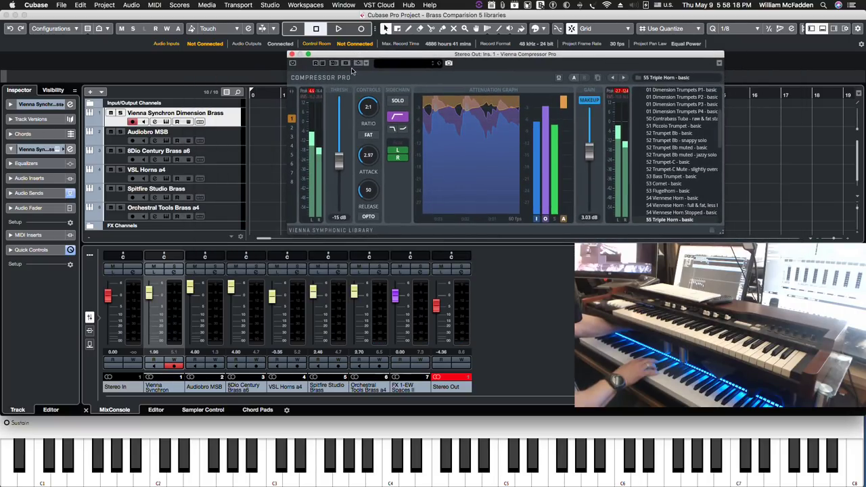
{"action": "left_click", "coordinate": [292, 63]}
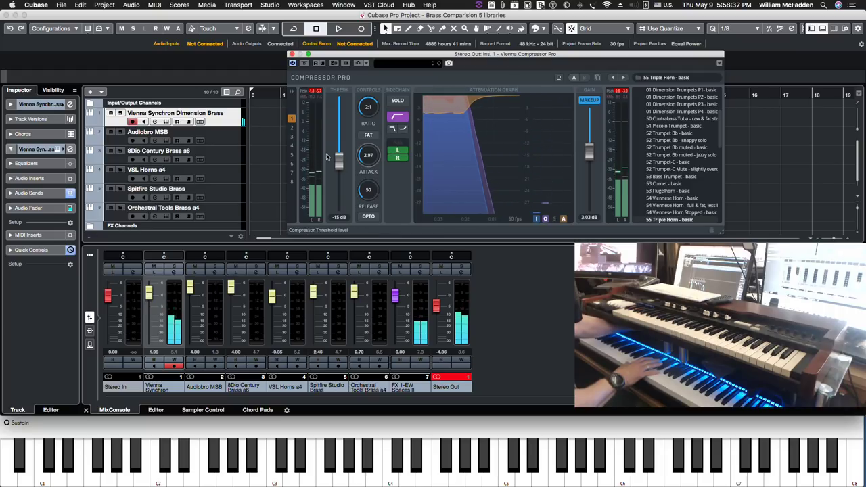
Audition the compressed chord on Audiobro MSB, 8Dio Century Brass a6, then VSL Horns a4.
{"action": "left_click", "coordinate": [226, 139]}
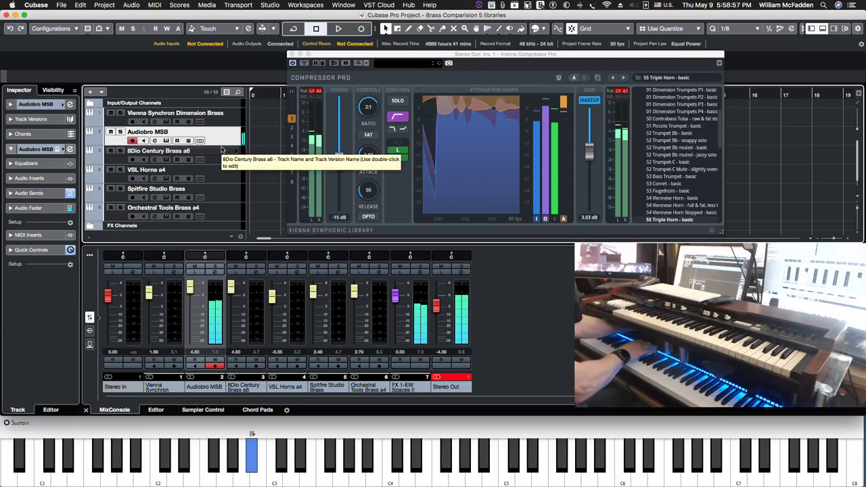
{"action": "left_click", "coordinate": [211, 158]}
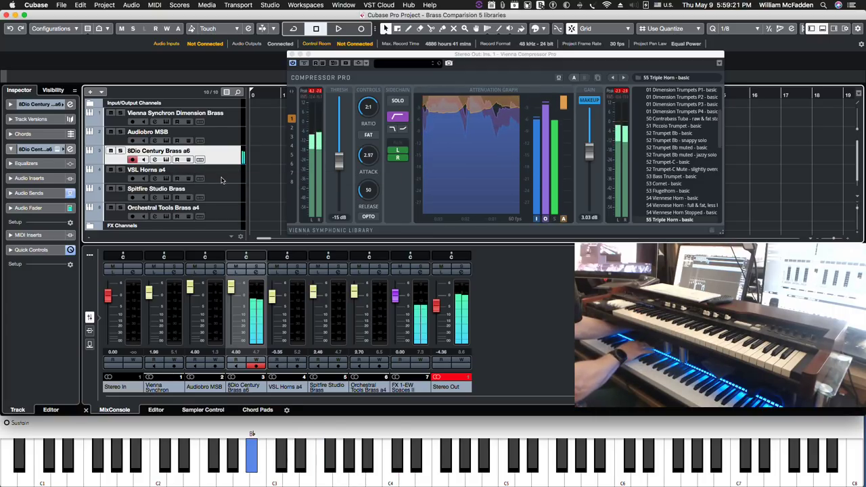
{"action": "left_click", "coordinate": [221, 177]}
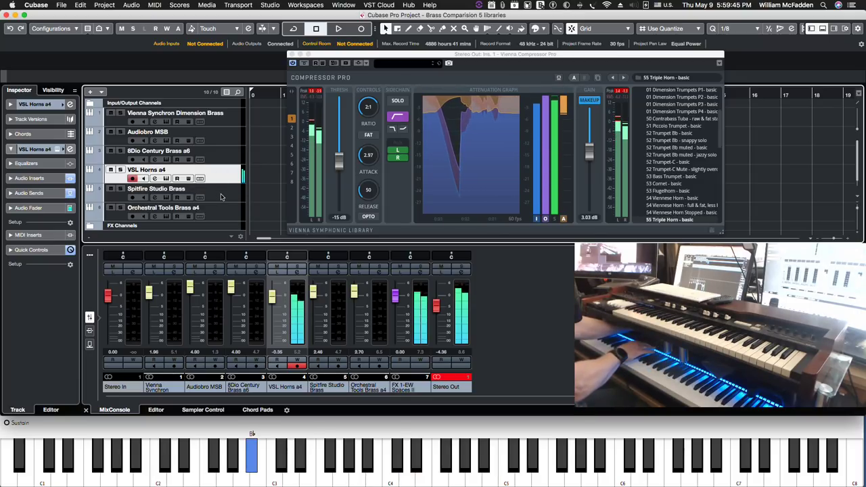
Audition the compressed chord on Spitfire Studio Brass, then Orchestral Tools Brass a4.
{"action": "left_click", "coordinate": [223, 194]}
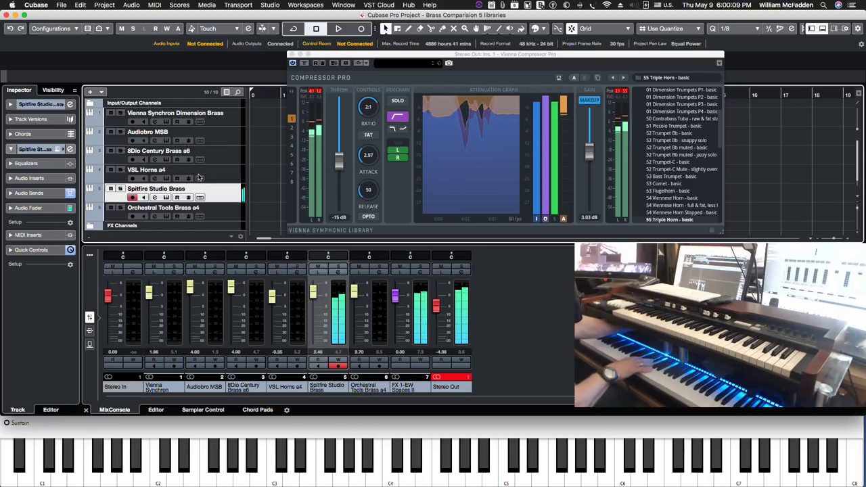
{"action": "left_click", "coordinate": [222, 214]}
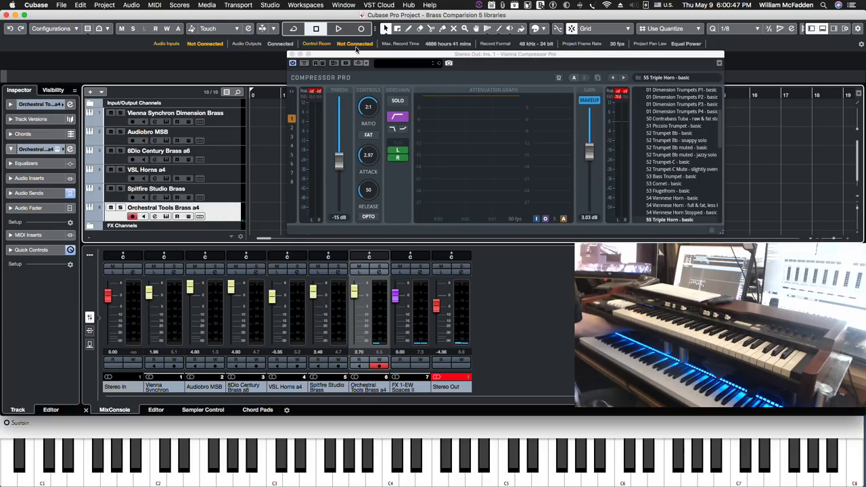
Nudge the Compressor Pro window slightly to the left over the project.
{"action": "left_click_drag", "start_coordinate": [338, 57], "coordinate": [311, 55]}
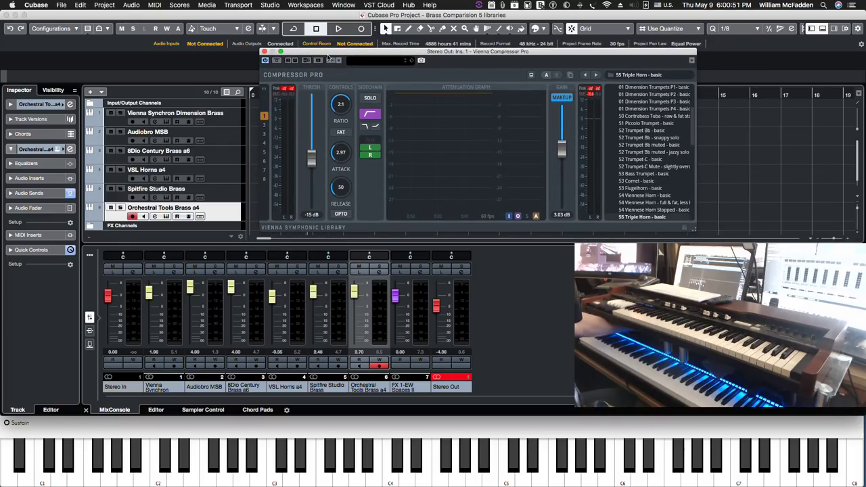